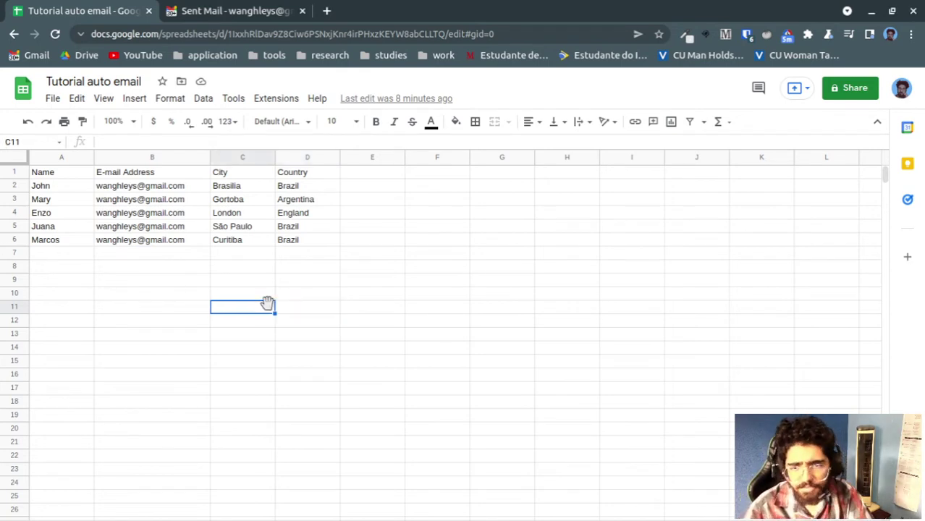
Try out a Coupon column in E with codes XXX and XYX, then clear it again
click(60, 178)
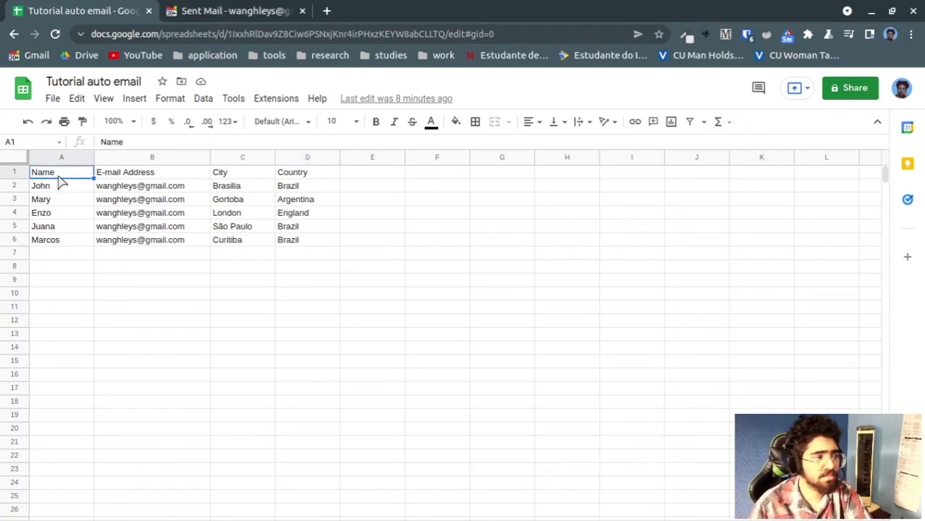
key(Right)
key(Right)
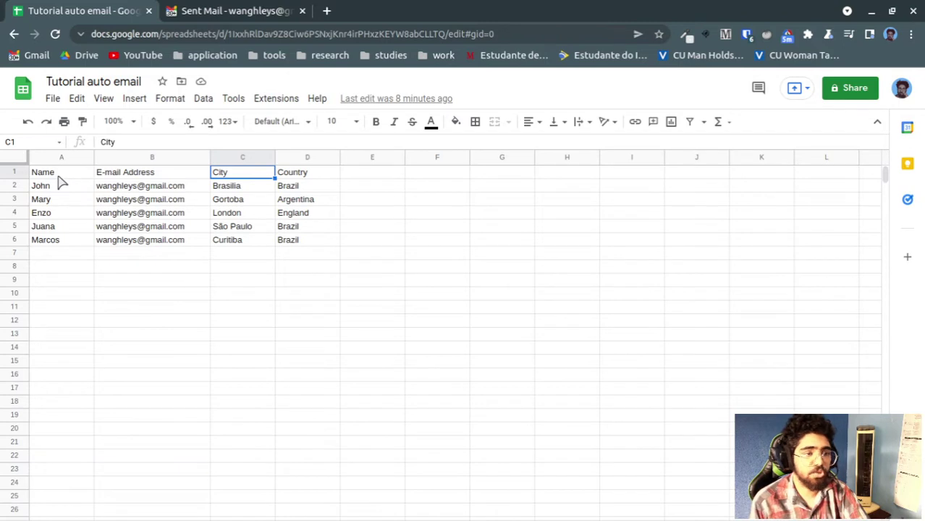
key(Down)
key(Right)
key(Right)
key(Up)
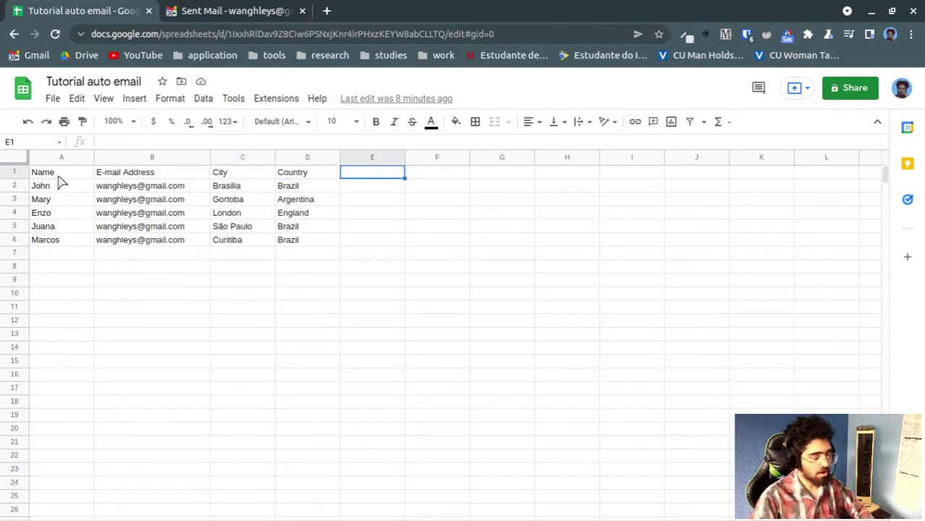
text(Coupon)
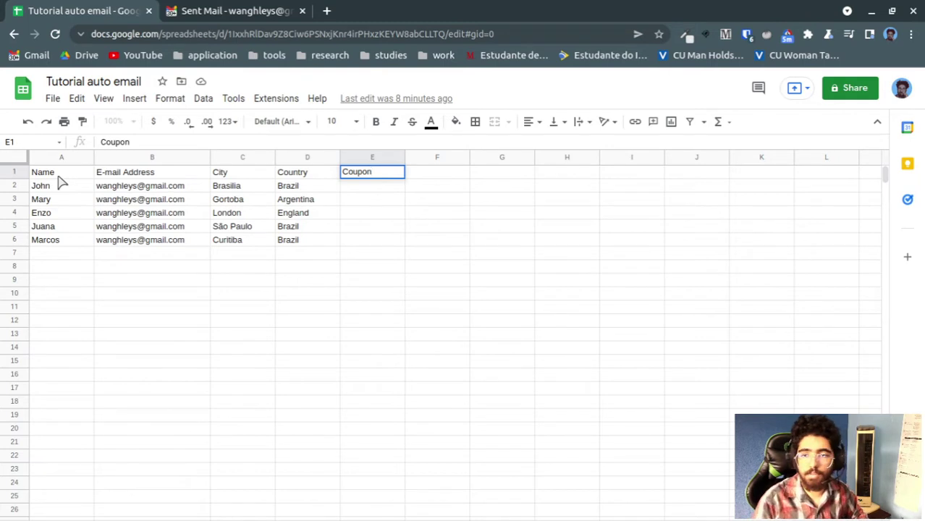
key(Return)
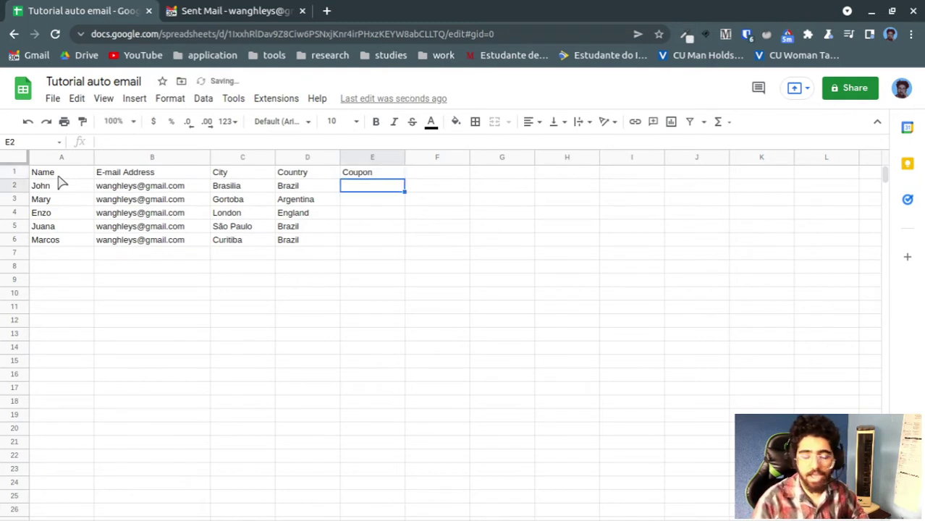
text(XXX)
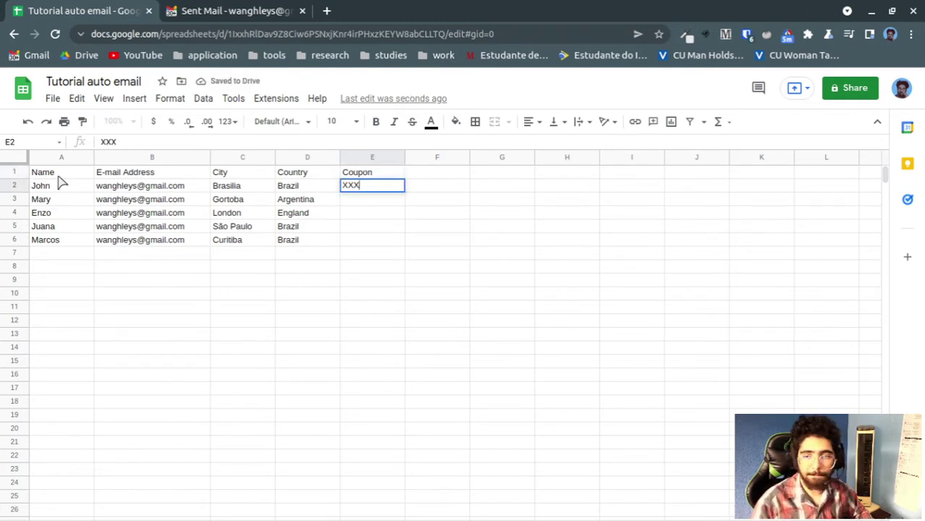
key(Return)
text(XYX)
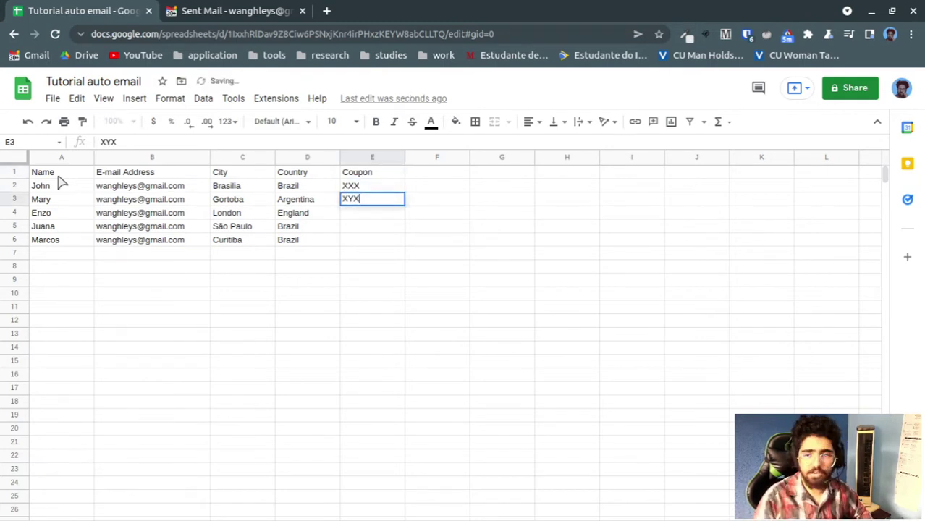
key(Return)
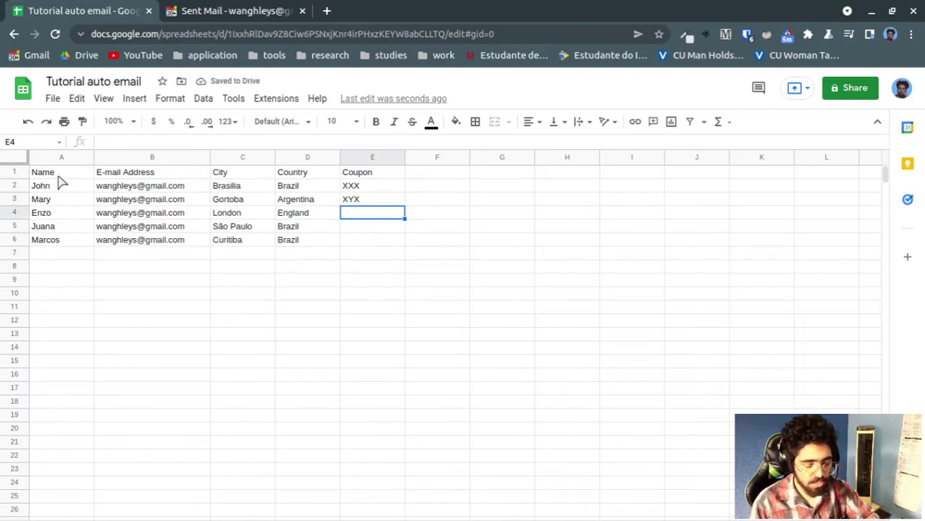
key(shift+Up)
key(shift+Up)
key(shift+Up)
key(Delete)
Review the Name to Country headers and select the e-mail column B1:B6
key(Left)
key(Up)
key(Up)
key(Up)
key(Left)
key(Left)
key(Left)
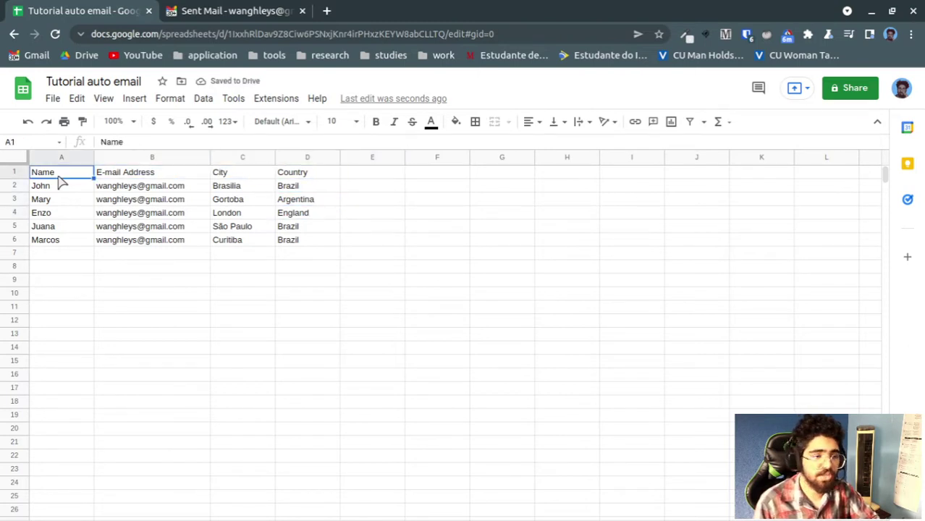
key(Down)
key(Up)
key(Right)
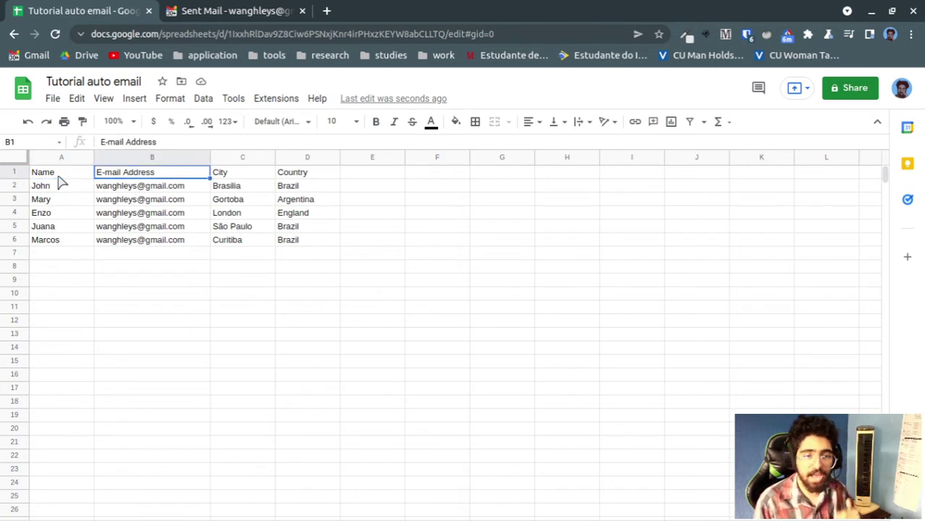
key(shift+Down)
key(shift+Down)
key(shift+Down)
key(shift+Down)
key(shift+Down)
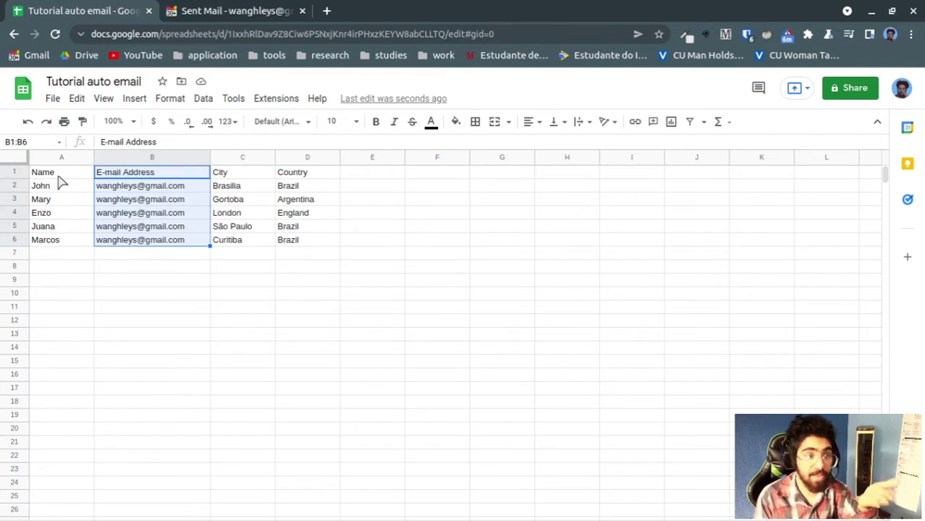
key(Right)
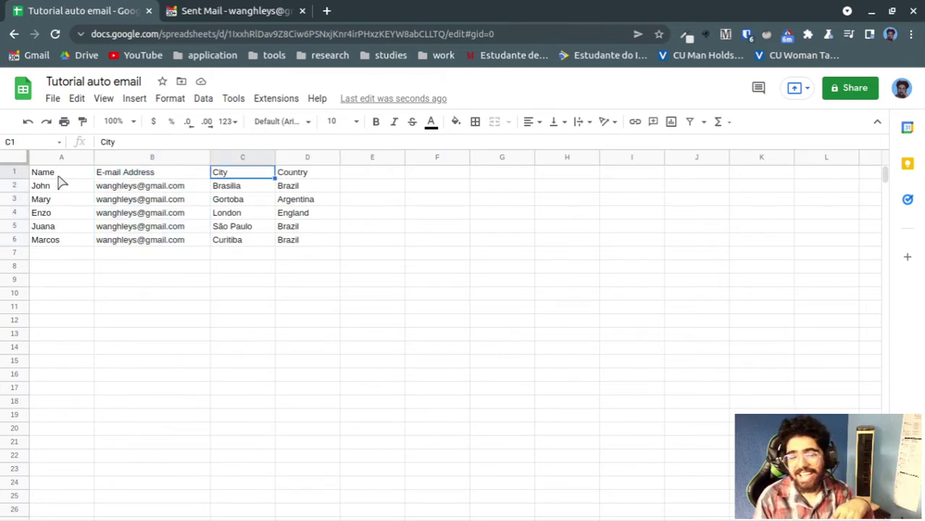
key(Right)
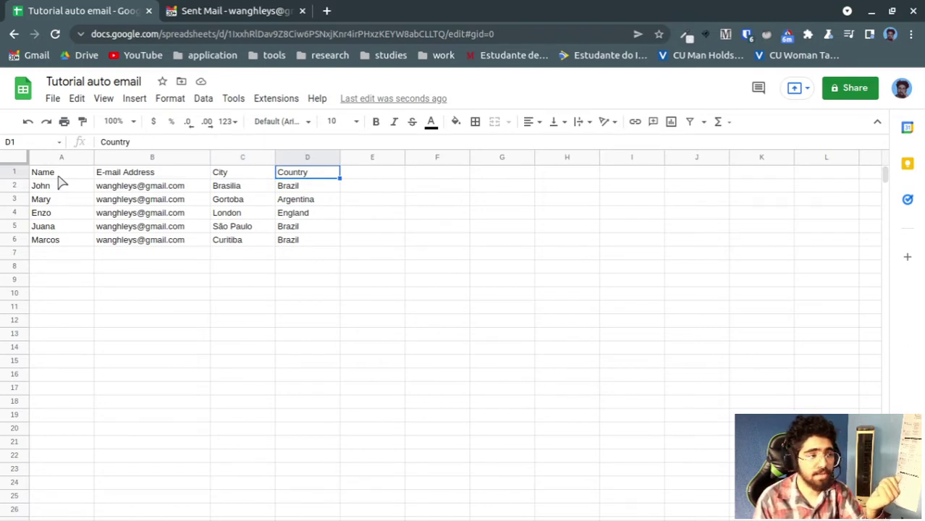
key(Left)
key(Left)
key(Left)
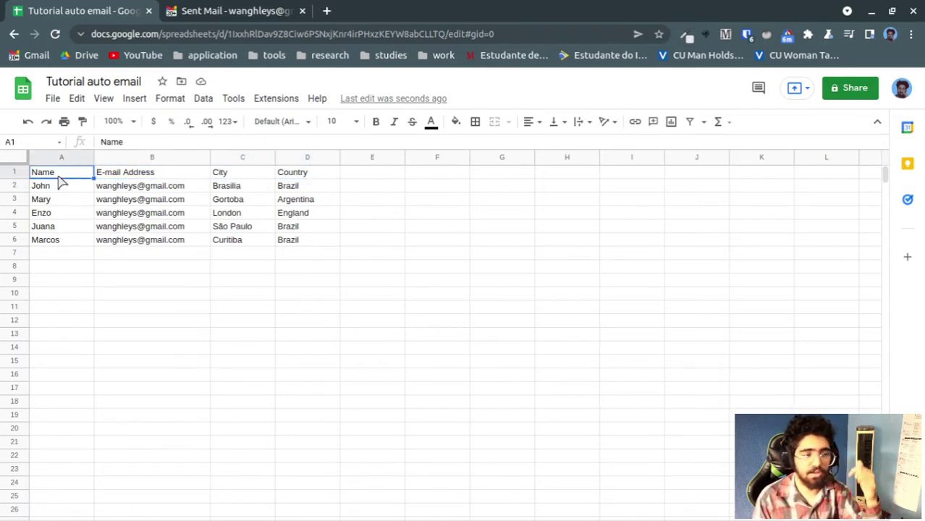
key(Right)
key(Right)
key(Right)
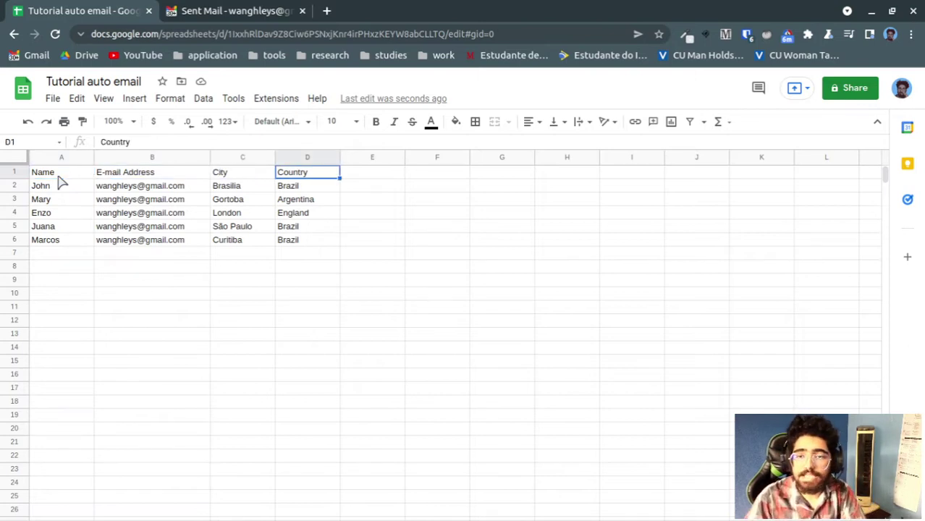
Search the add-ons marketplace for 'mail merge' and view the Mail Merge with Attachments details
click(272, 104)
mouse_move(352, 122)
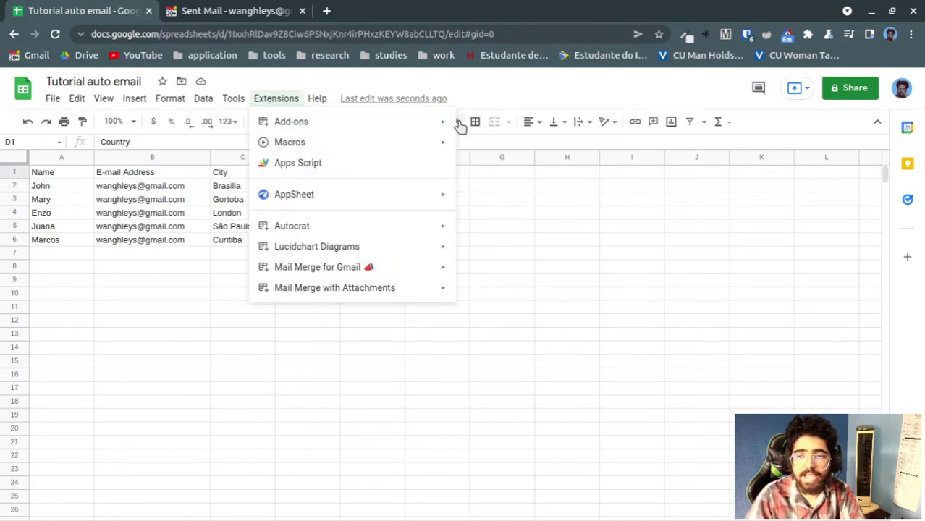
mouse_move(441, 128)
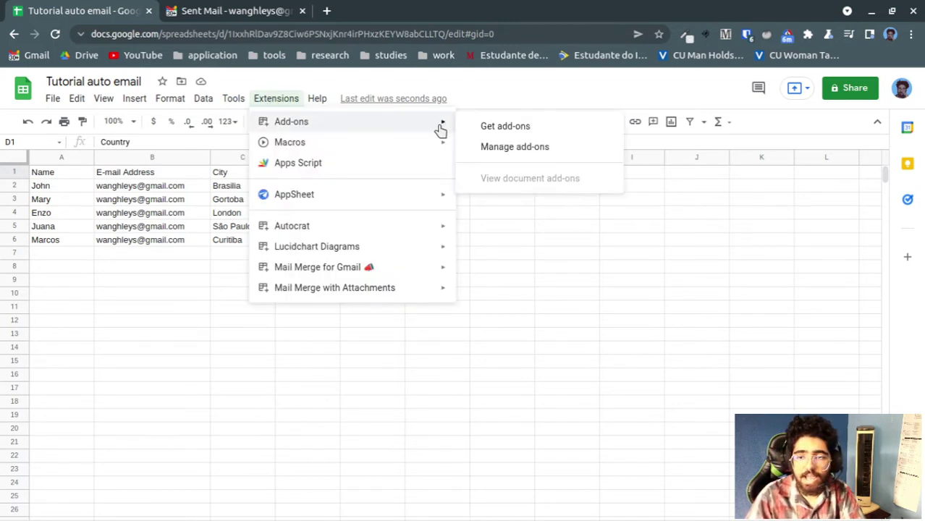
click(484, 126)
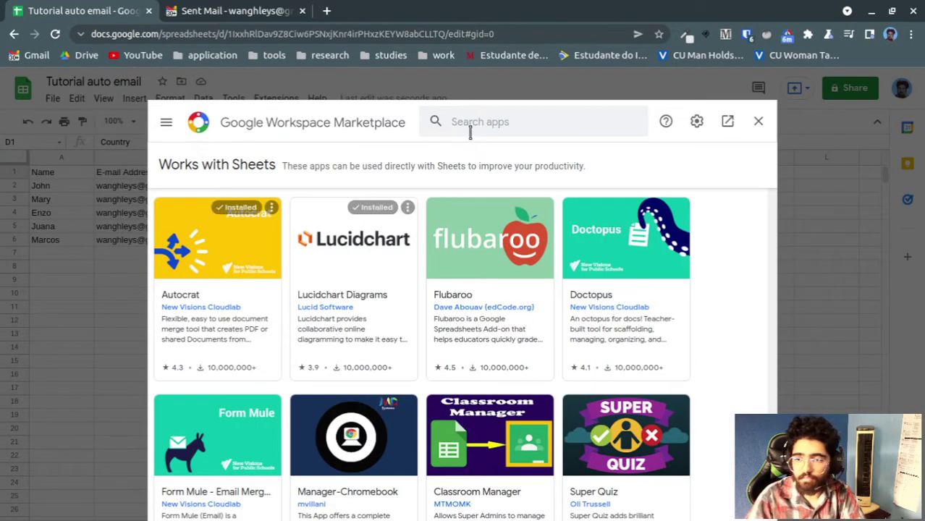
click(489, 121)
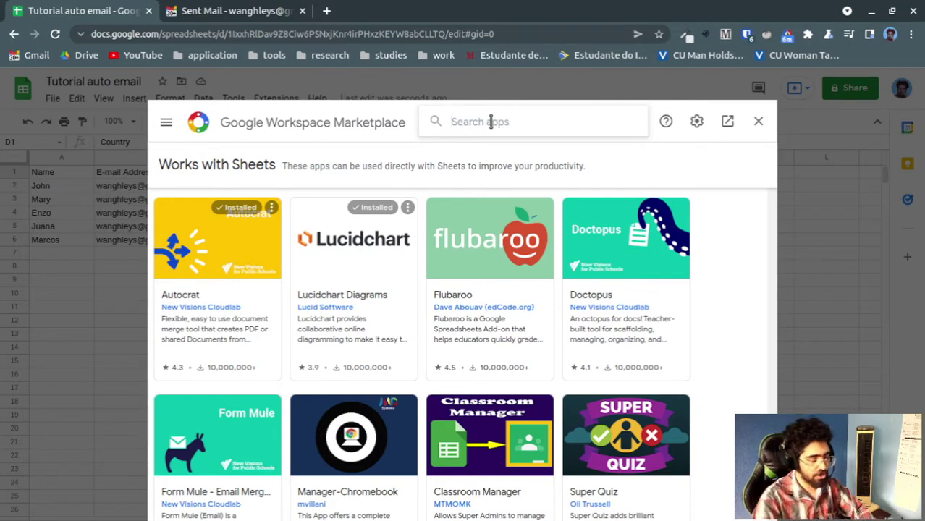
text(mail merge)
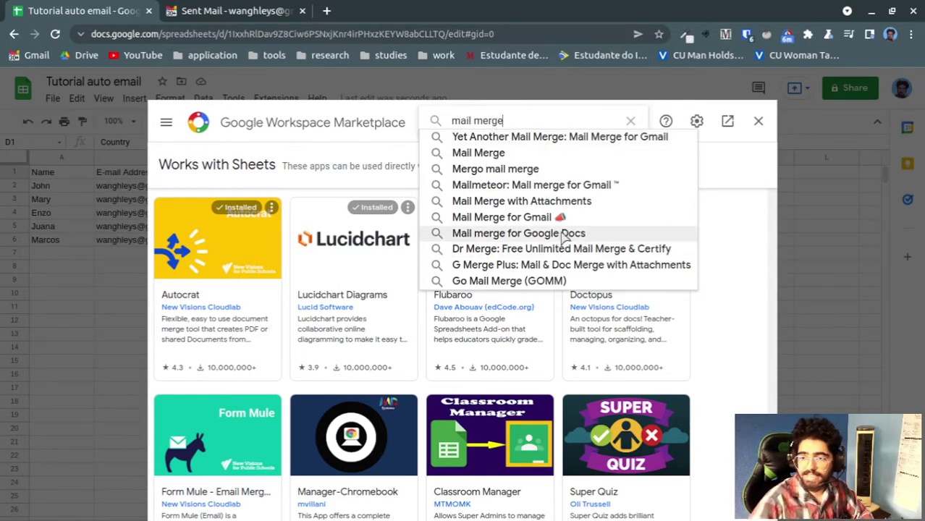
click(553, 202)
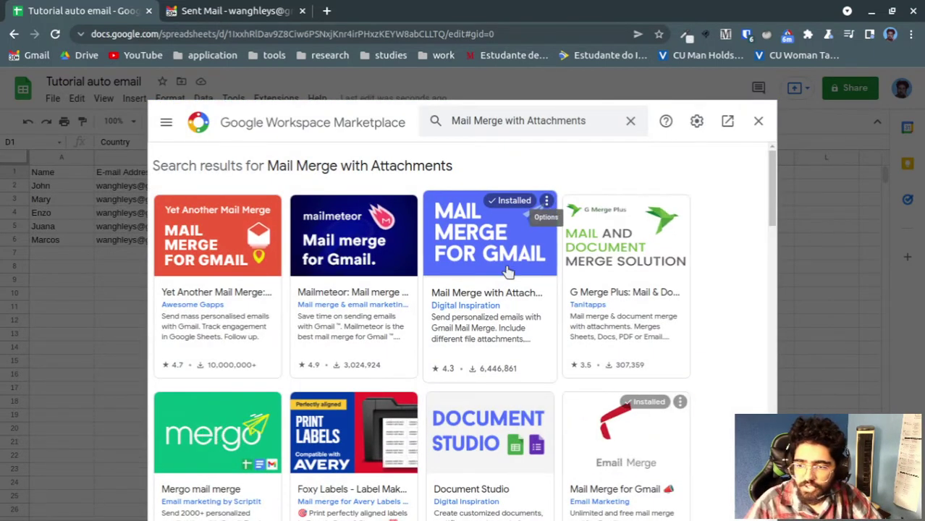
scroll(303, 265, down, 1)
scroll(413, 268, up, 1)
click(498, 252)
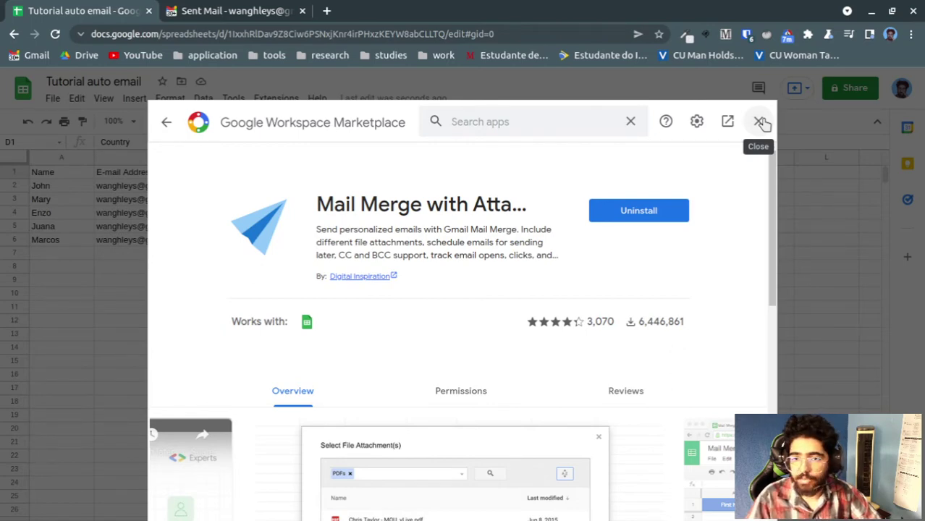
click(760, 121)
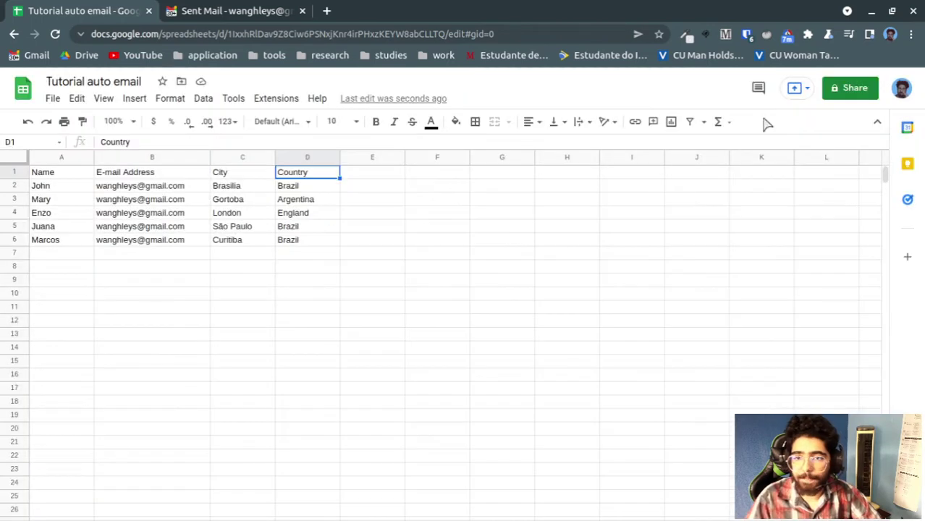
Enable Mail Merge with Attachments for this sheet and dismiss its confirmation
click(280, 101)
click(275, 102)
click(270, 103)
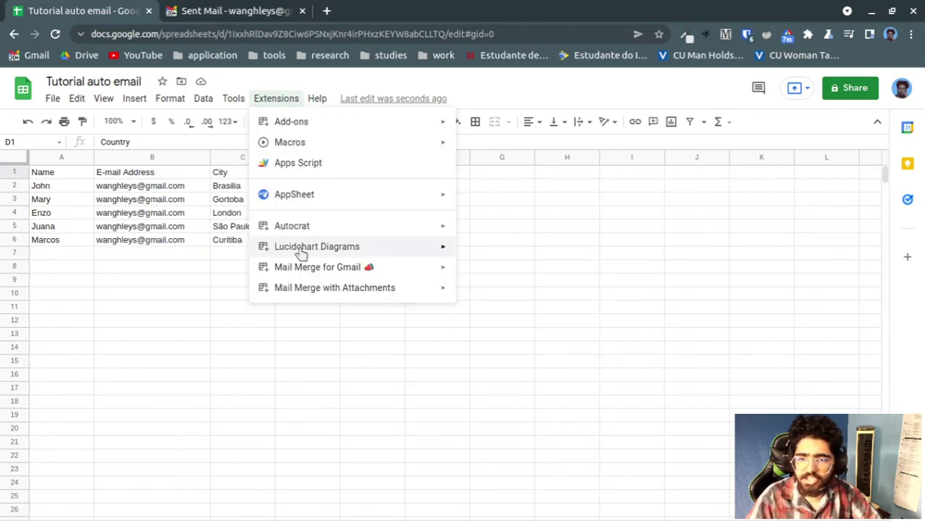
mouse_move(351, 289)
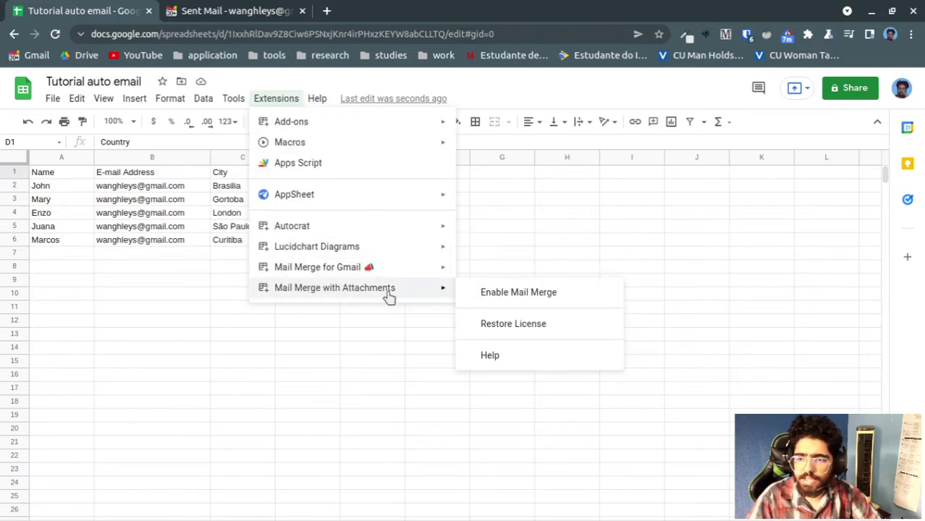
click(505, 294)
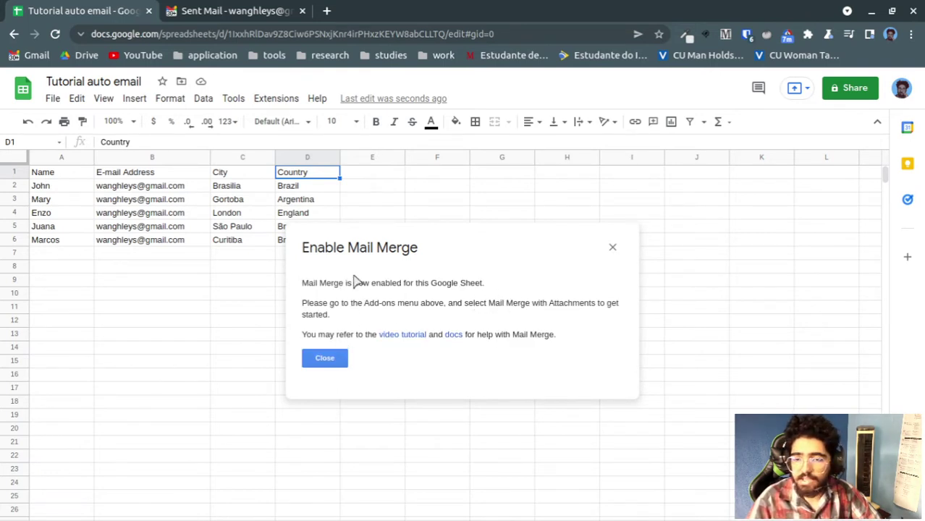
click(328, 358)
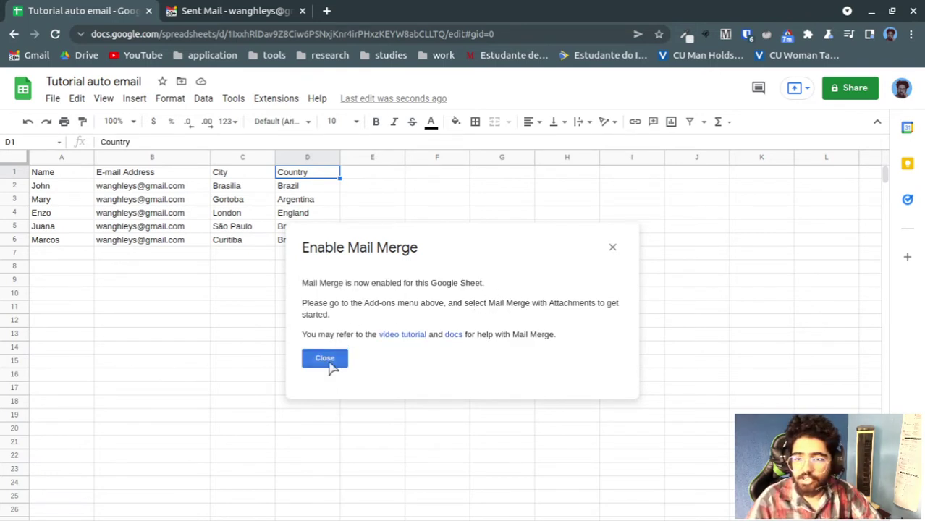
Choose Create merge sheet from the Mail Merge with Attachments menu
click(282, 103)
mouse_move(393, 294)
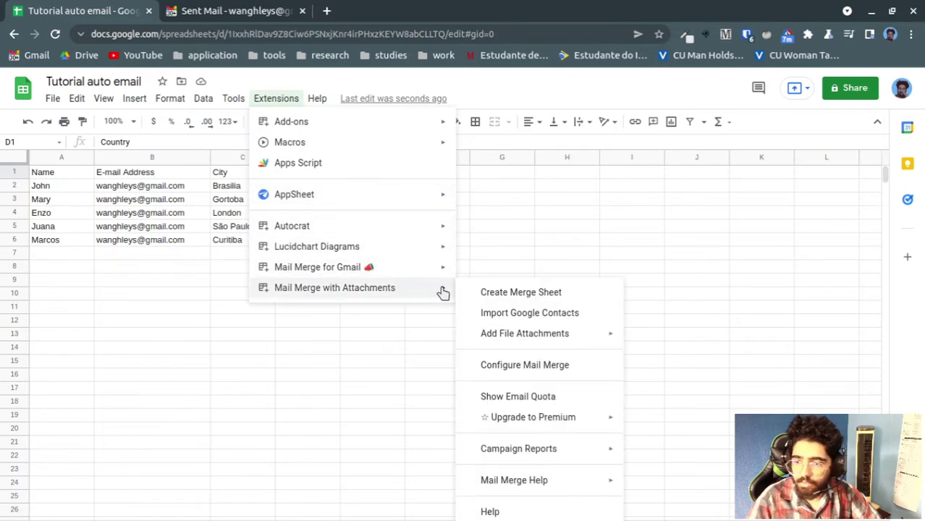
click(506, 293)
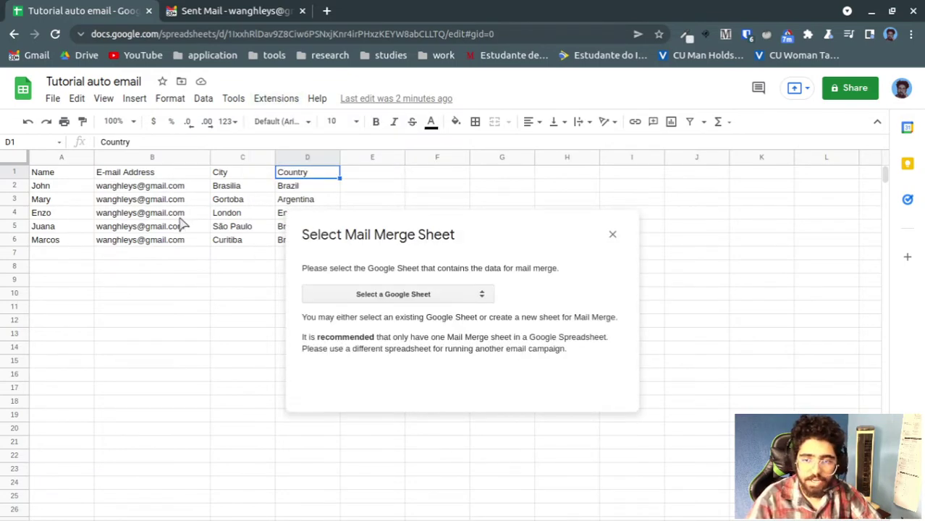
Create the merge sheet from the People sheet
click(382, 300)
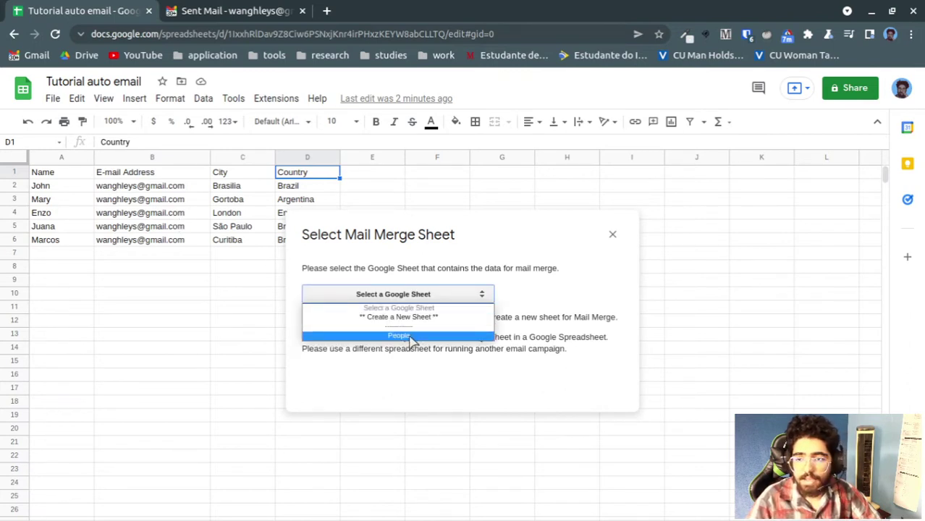
click(410, 337)
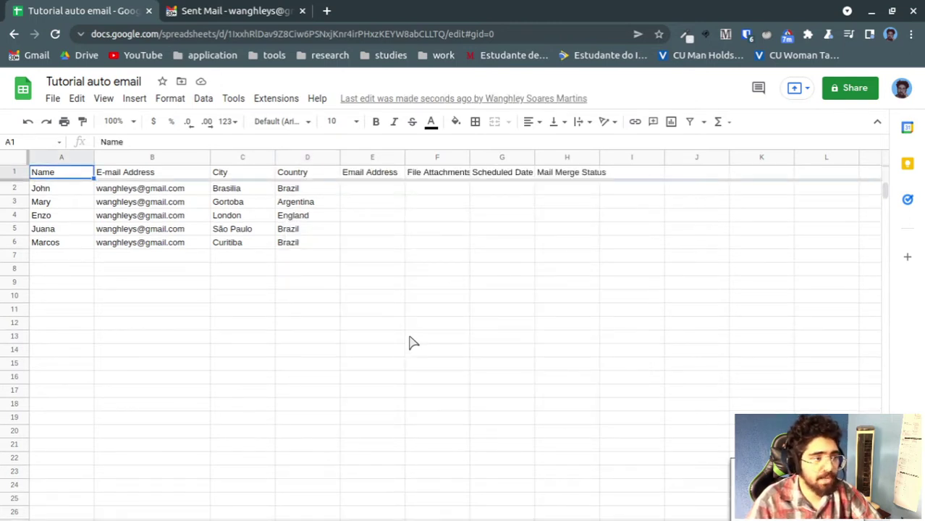
click(376, 178)
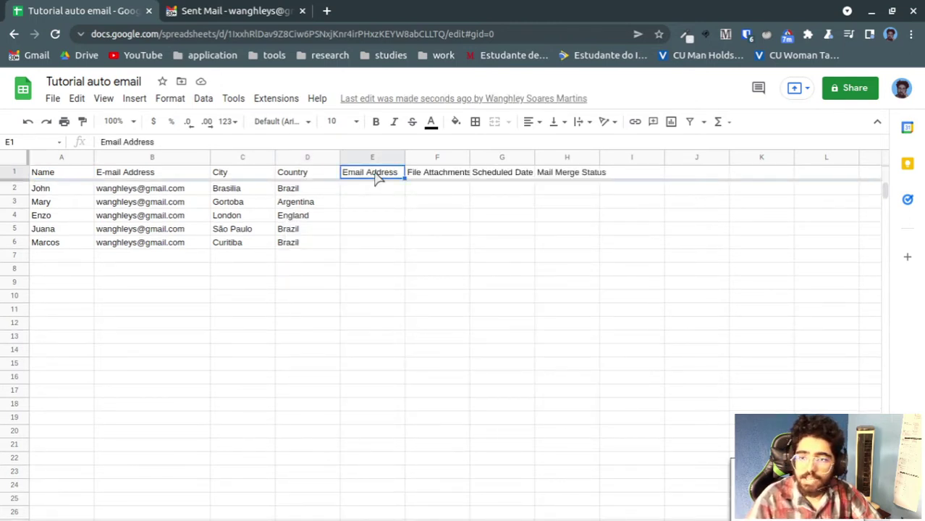
Step across the new merge headers and select the five email addresses in column B
key(Right)
key(Right)
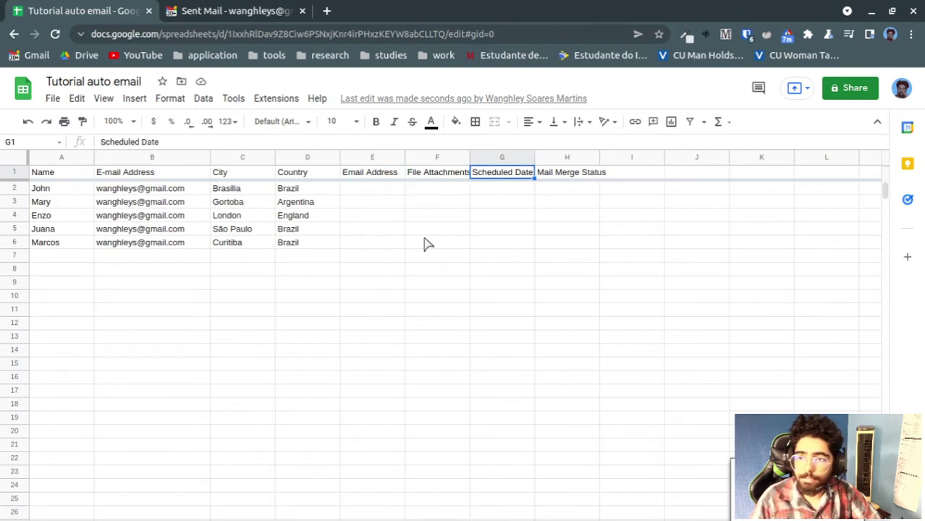
key(Right)
key(Left)
key(Left)
key(Left)
key(Right)
key(Right)
key(Right)
key(Left)
key(Left)
key(Down)
key(Up)
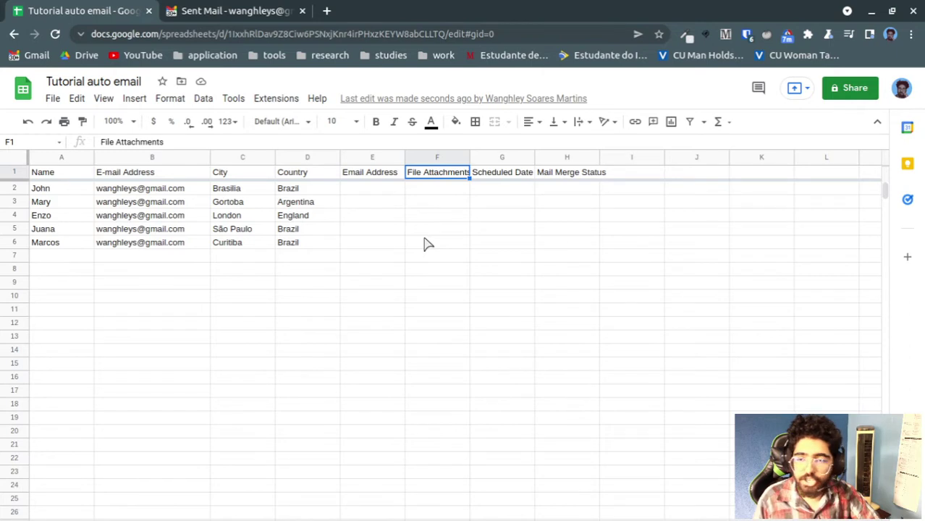
key(Down)
key(Left)
key(Left)
key(Left)
key(Left)
key(Left)
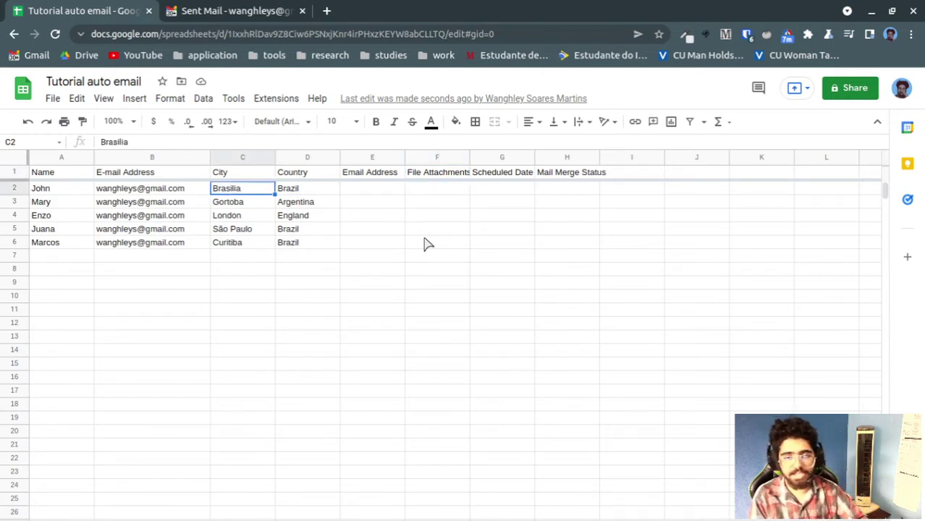
key(Right)
key(shift+Down)
key(shift+Down)
key(shift+Down)
key(shift+Down)
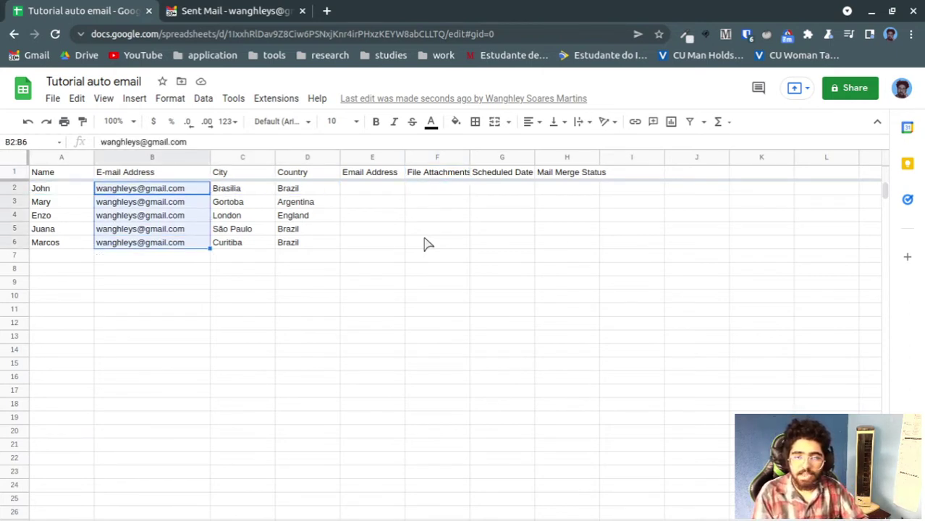
Copy and paste the emails back into B2:B6 and rename B1 to 'Email Address'
key(ctrl+c)
key(Right)
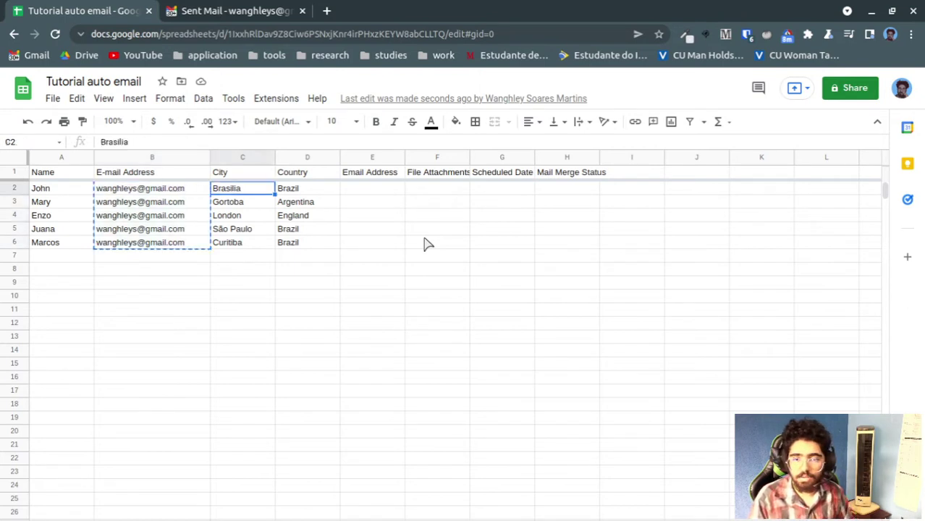
key(Right)
key(Left)
key(Left)
key(ctrl+v)
key(Up)
key(Return)
key(Left)
key(Left)
key(Left)
key(Left)
key(Left)
key(Left)
key(Left)
key(Left)
key(Left)
key(Left)
key(Left)
key(Left)
key(BackSpace)
key(Return)
key(Up)
Delete the empty duplicate Email Address column E
key(Right)
key(Right)
key(Right)
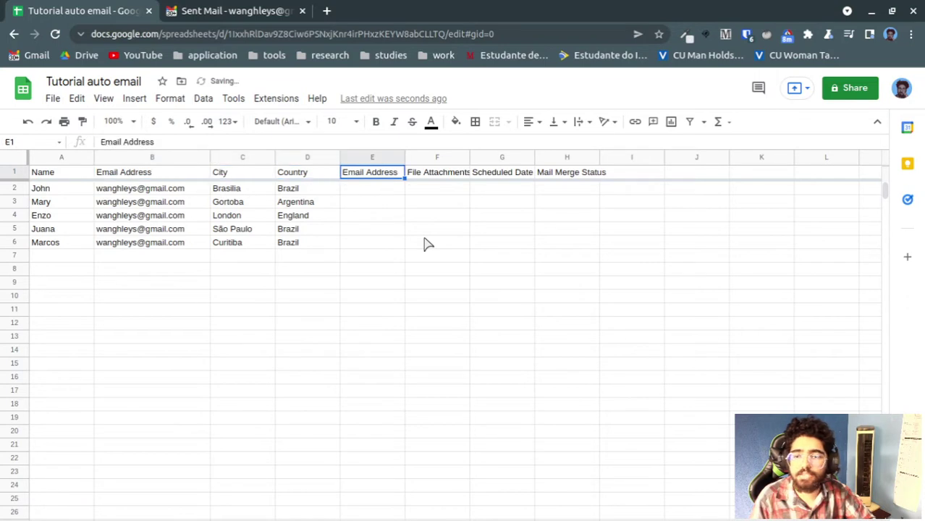
right_click(376, 158)
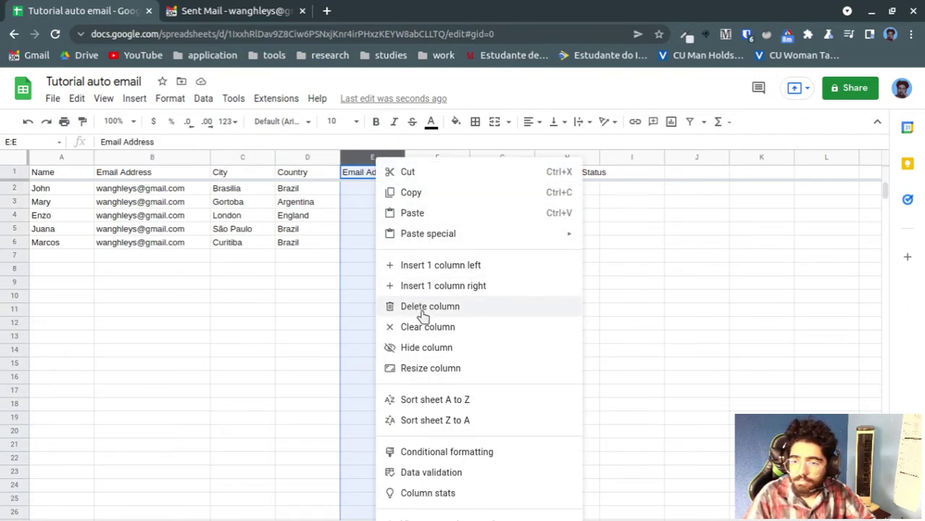
click(429, 306)
click(433, 283)
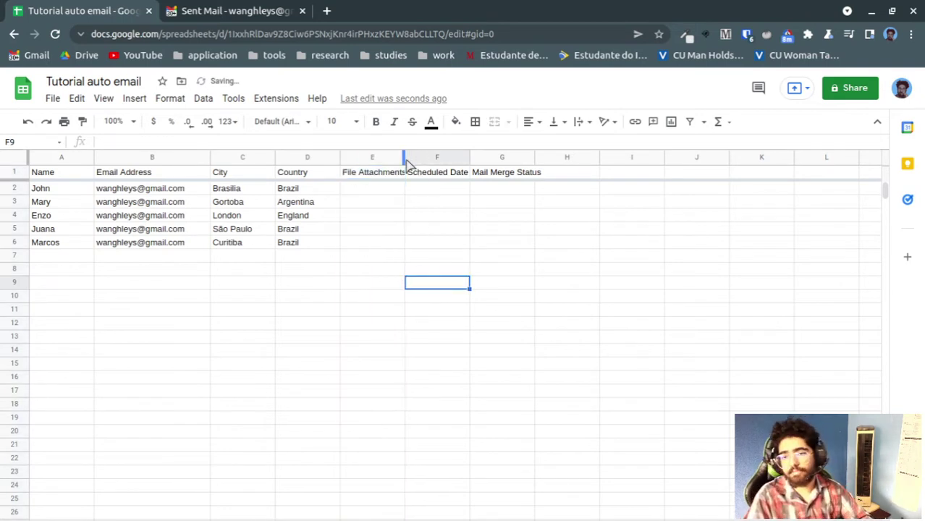
Widen the File Attachments and Scheduled Date columns
drag(404, 159, 421, 159)
drag(487, 157, 501, 156)
click(356, 203)
click(356, 188)
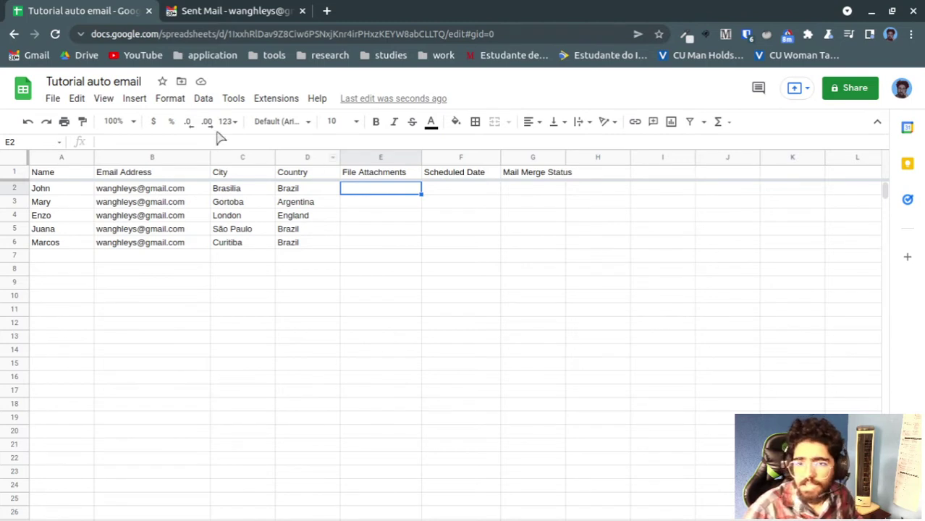
Put a Google Docs file link in E2 as John's attachment and preview it
click(134, 98)
mouse_move(171, 262)
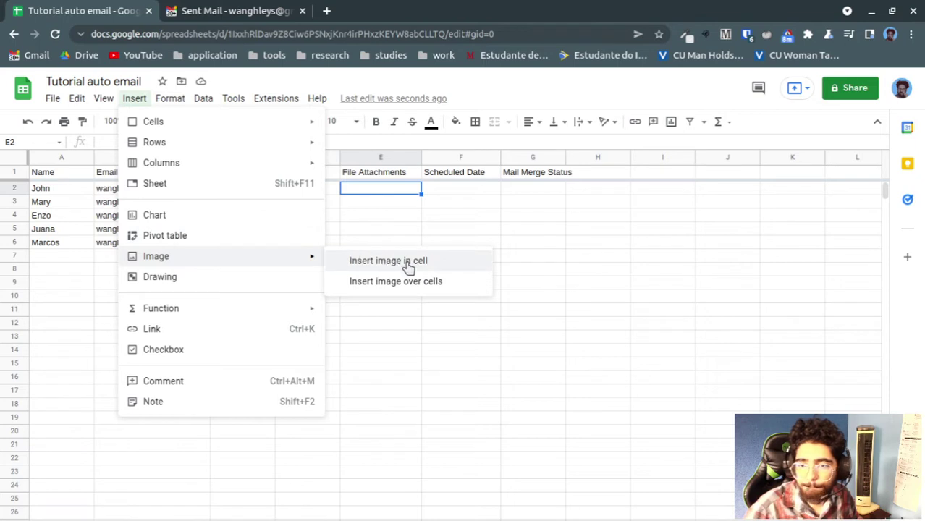
click(517, 193)
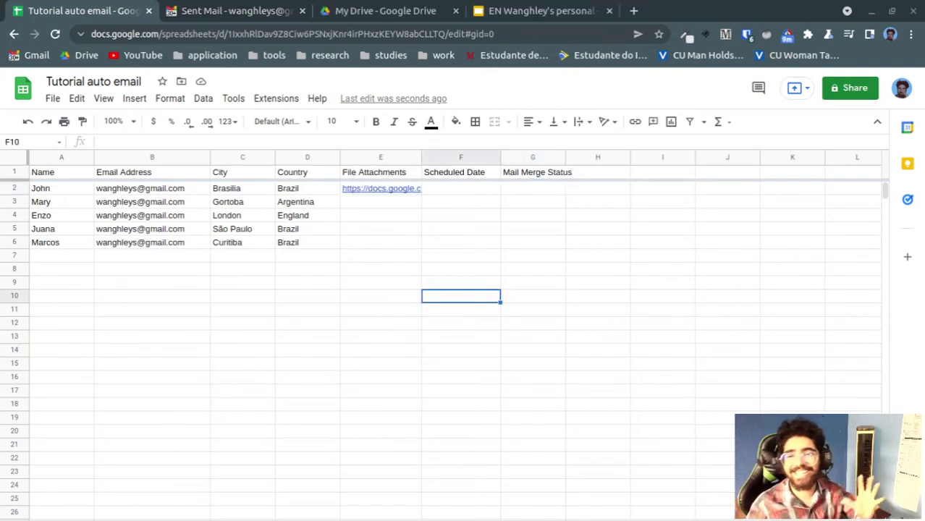
mouse_move(392, 197)
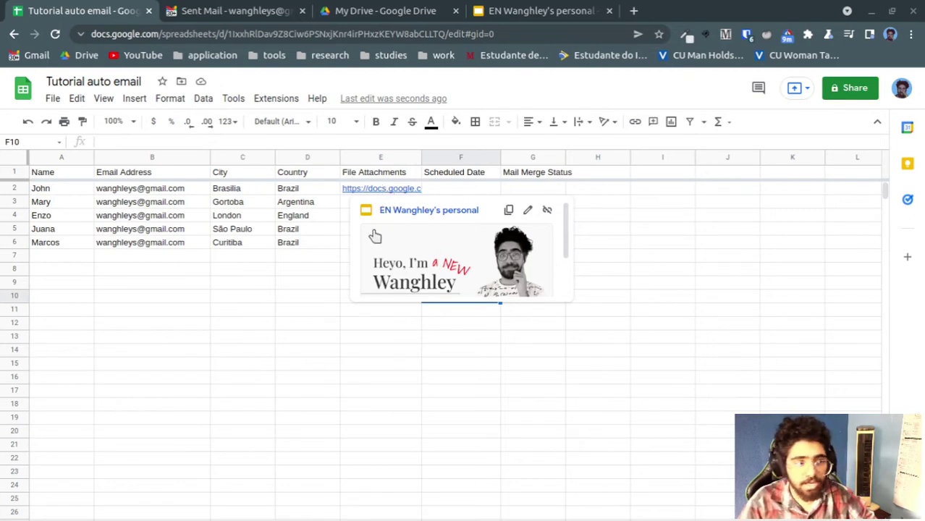
click(285, 404)
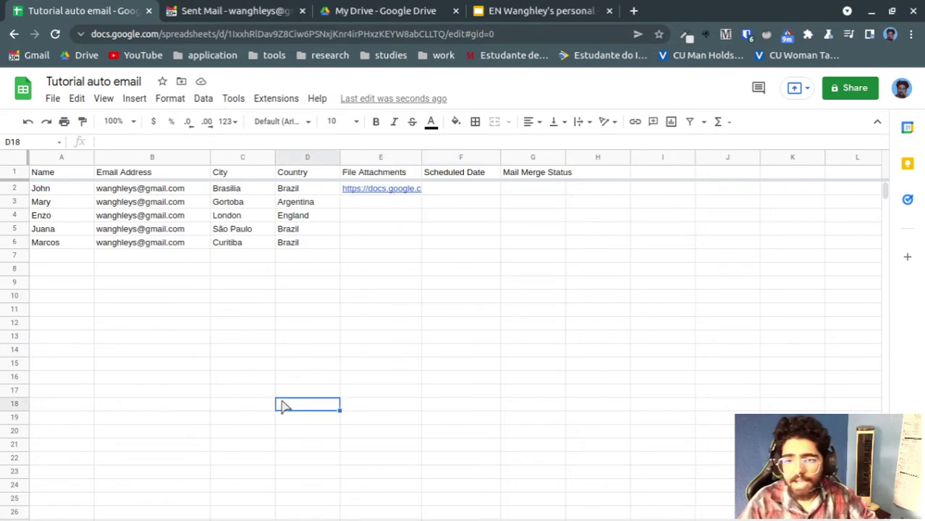
click(363, 226)
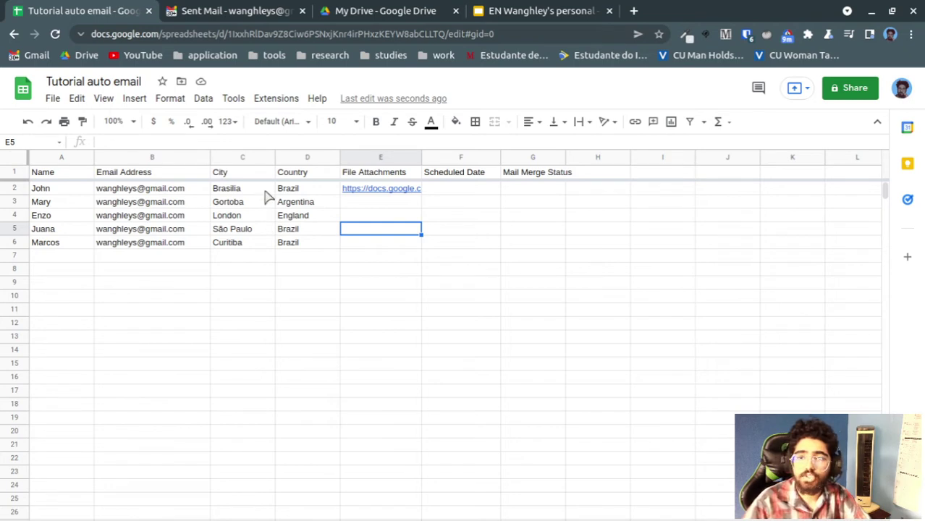
Move the draft's thank-you sentence to a new line and match the subject {{Name}} to the Name header
click(212, 13)
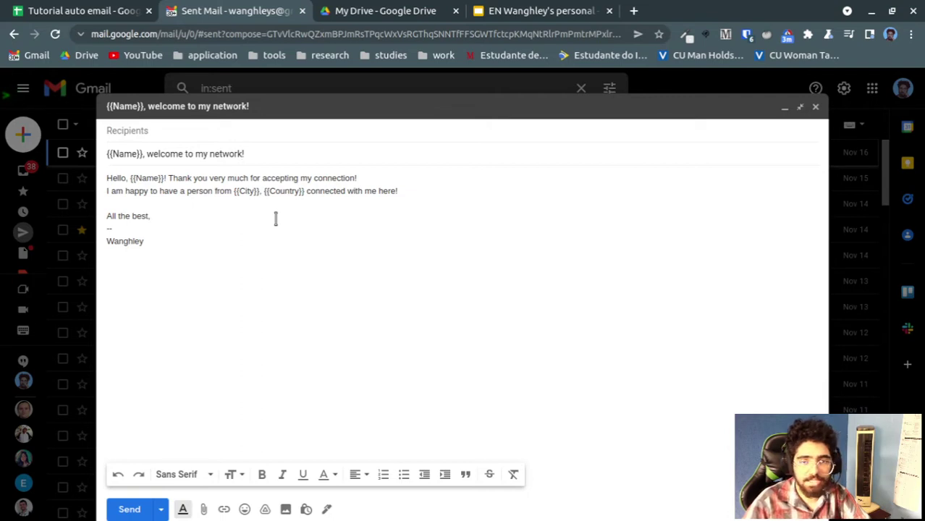
click(168, 178)
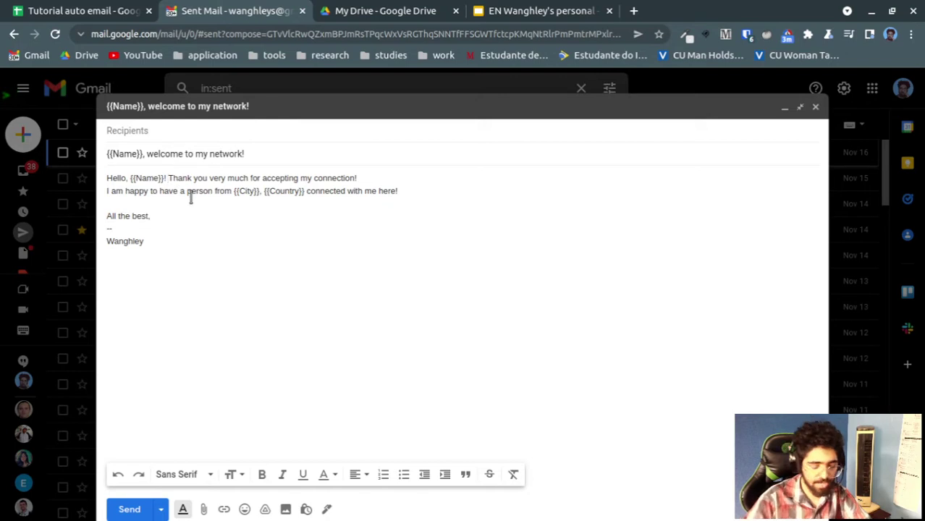
key(Return)
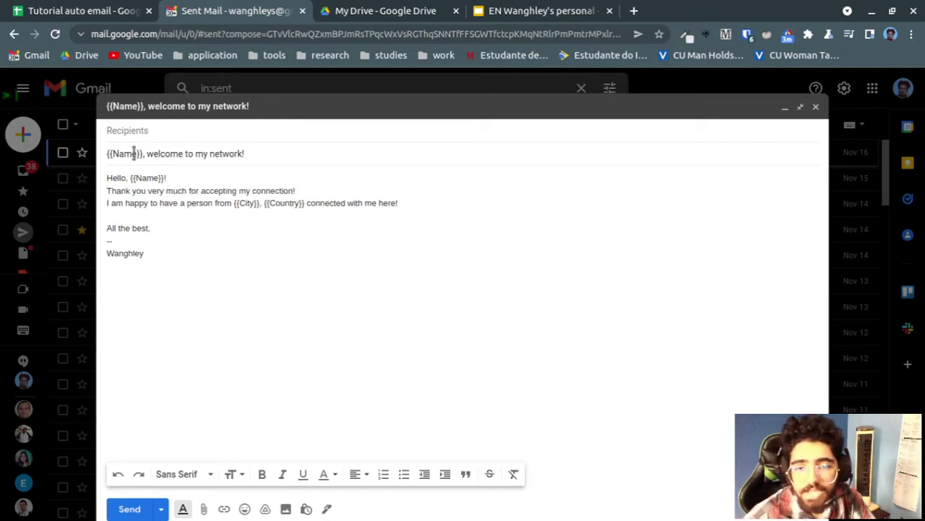
double_click(128, 155)
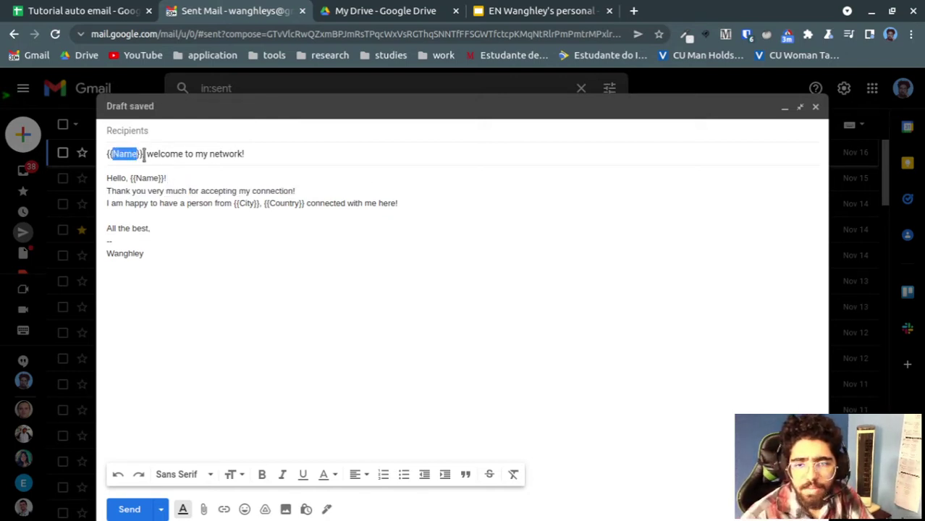
click(114, 154)
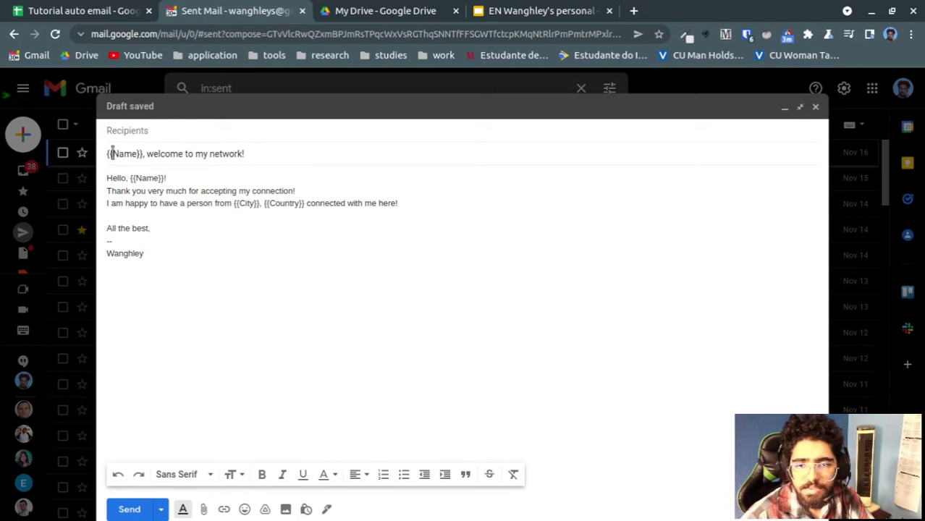
drag(137, 155, 144, 155)
double_click(127, 154)
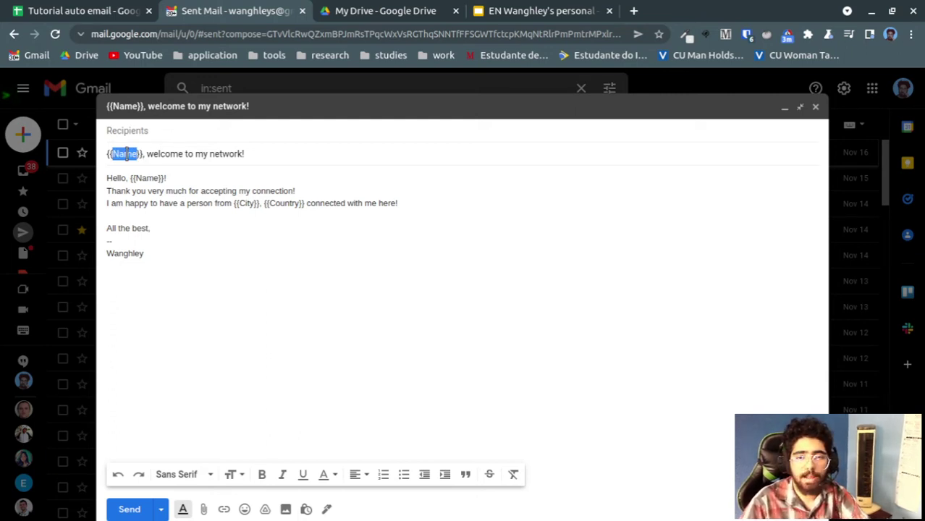
click(122, 9)
click(60, 174)
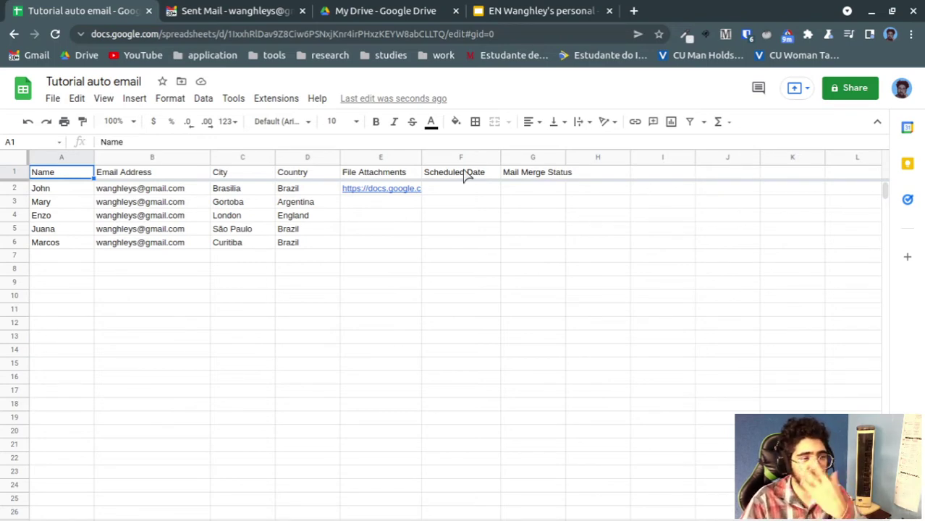
click(208, 10)
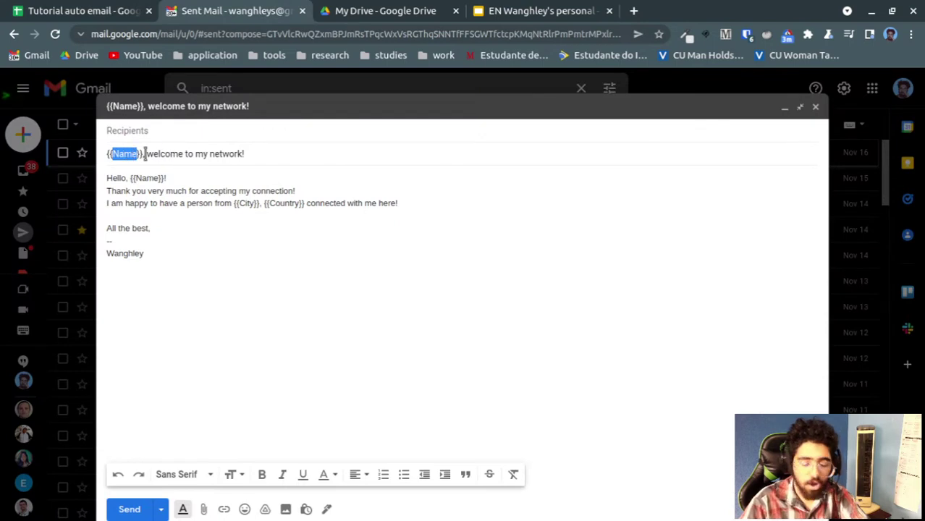
Highlight the {{Name}}, {{City}} and {{Country}} placeholders in the draft's subject and body
key(shift+Home)
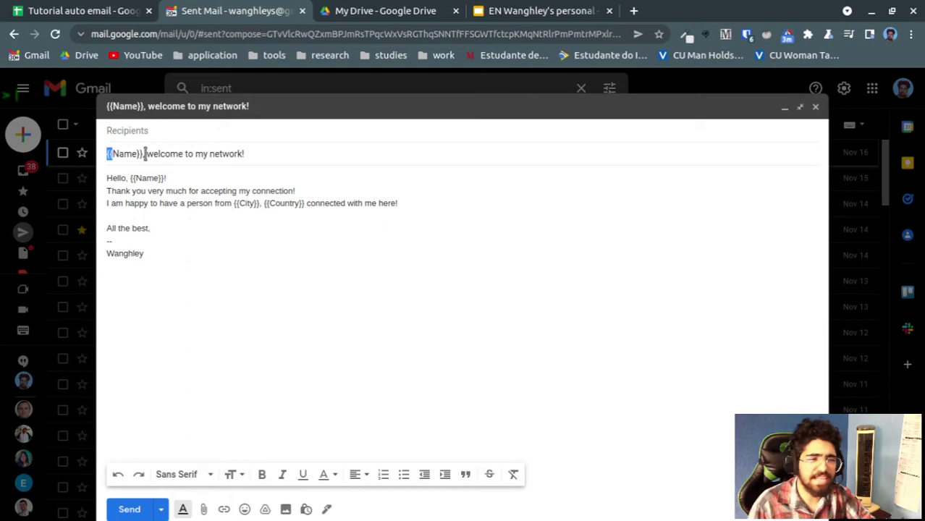
key(Right)
key(Right)
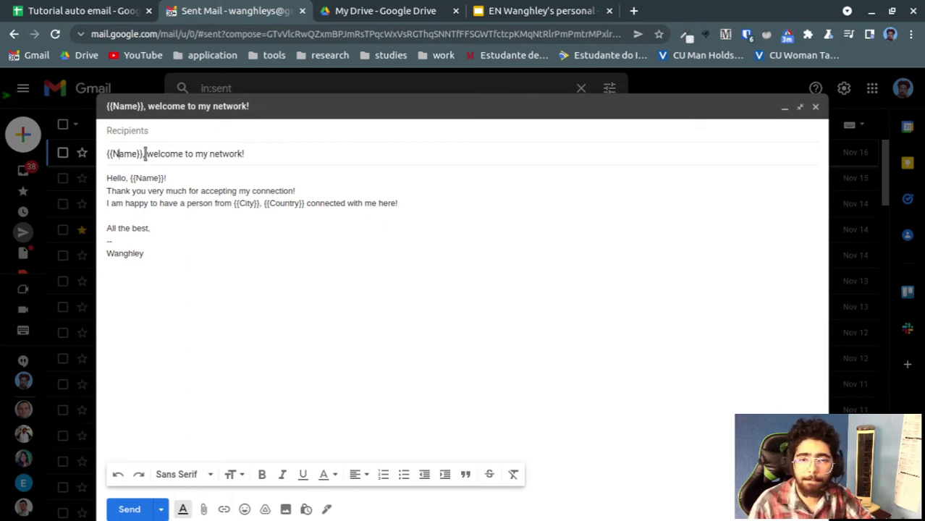
key(shift+Left)
key(shift+Left)
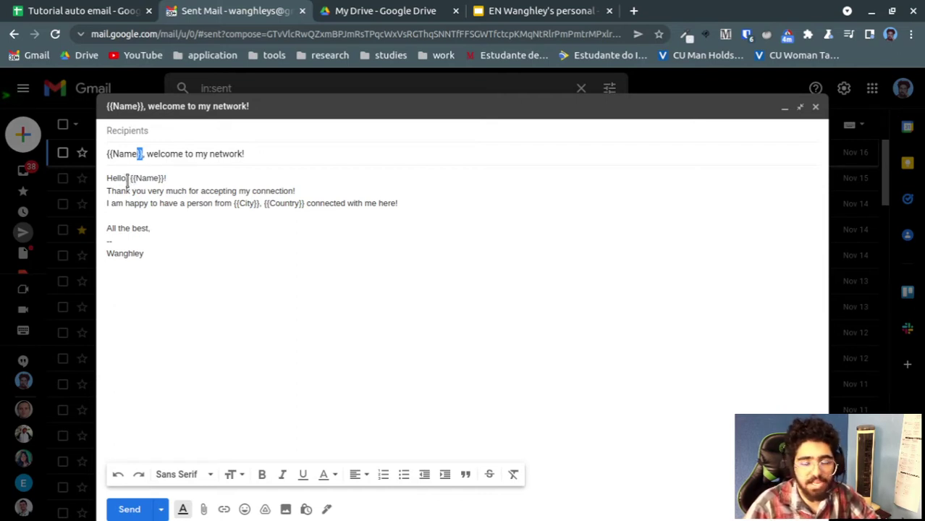
drag(128, 179, 259, 192)
drag(129, 203, 209, 205)
double_click(246, 204)
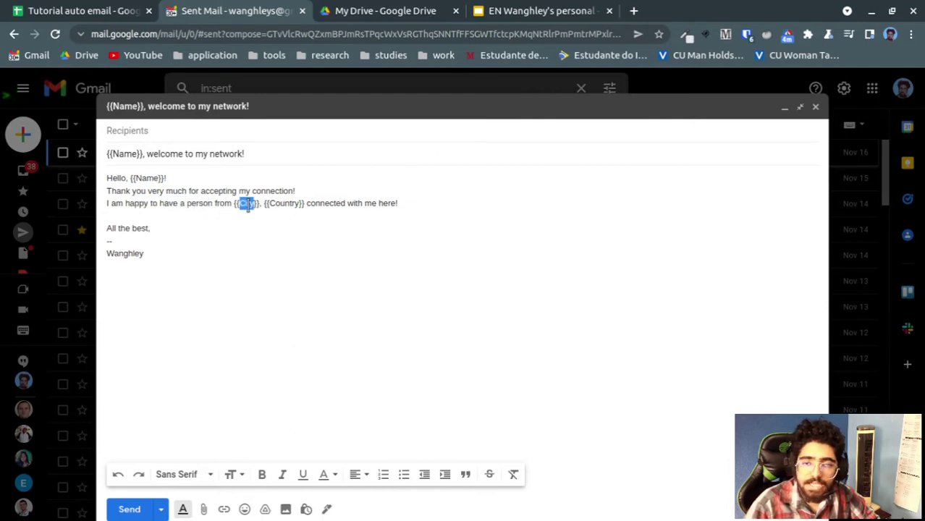
click(270, 206)
double_click(271, 205)
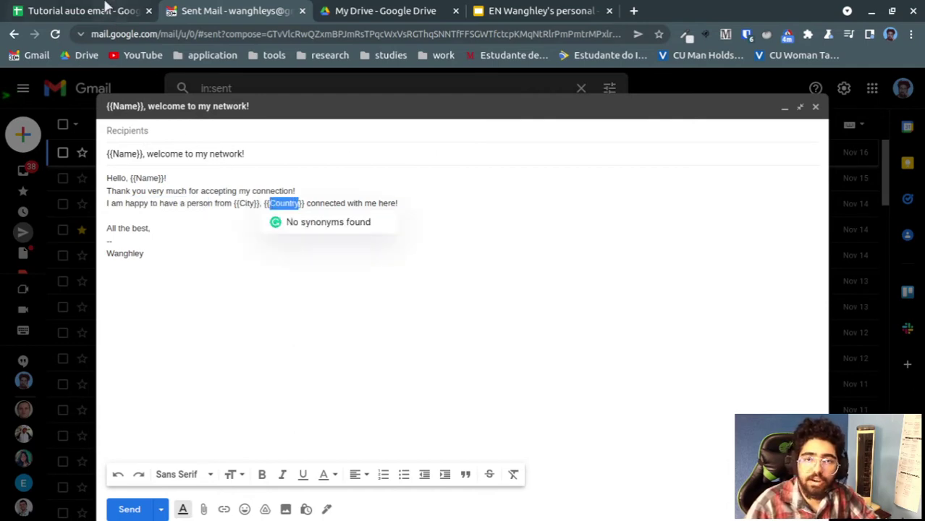
Select 'with me' in line three, then return to the Tutorial auto email spreadsheet
click(97, 9)
click(199, 8)
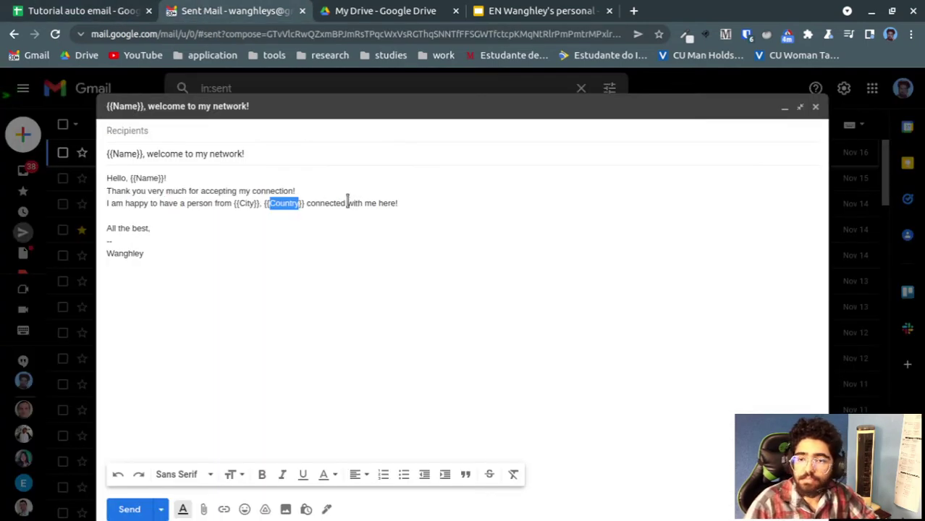
drag(352, 204, 376, 206)
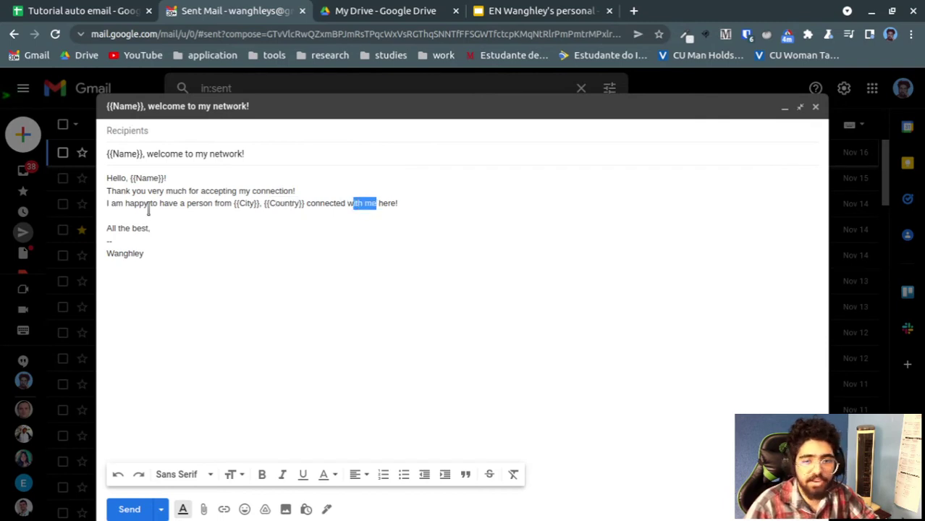
click(165, 259)
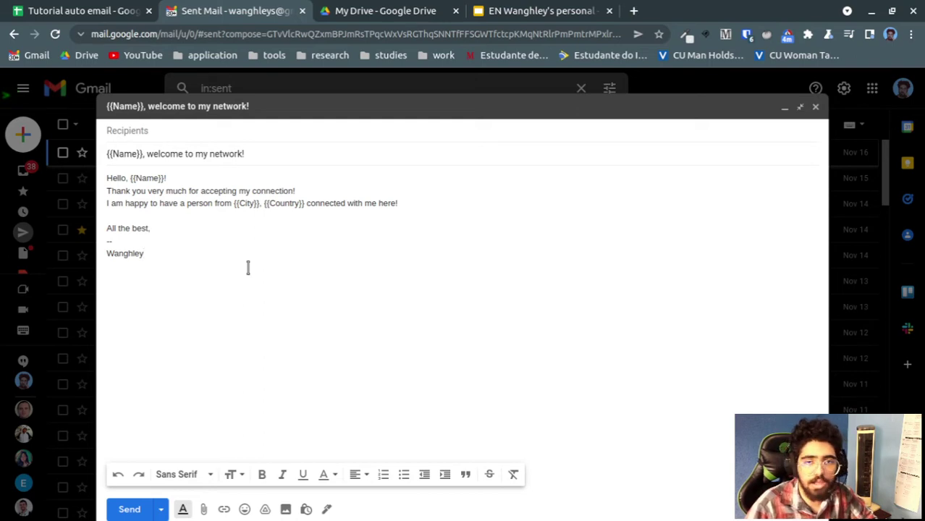
click(112, 7)
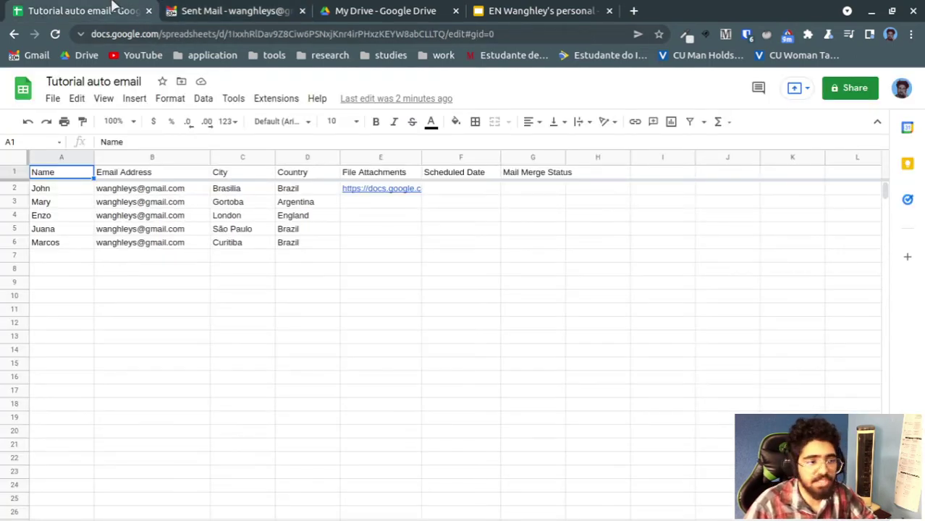
Open Configure Mail Merge and choose a different sender email address
click(277, 99)
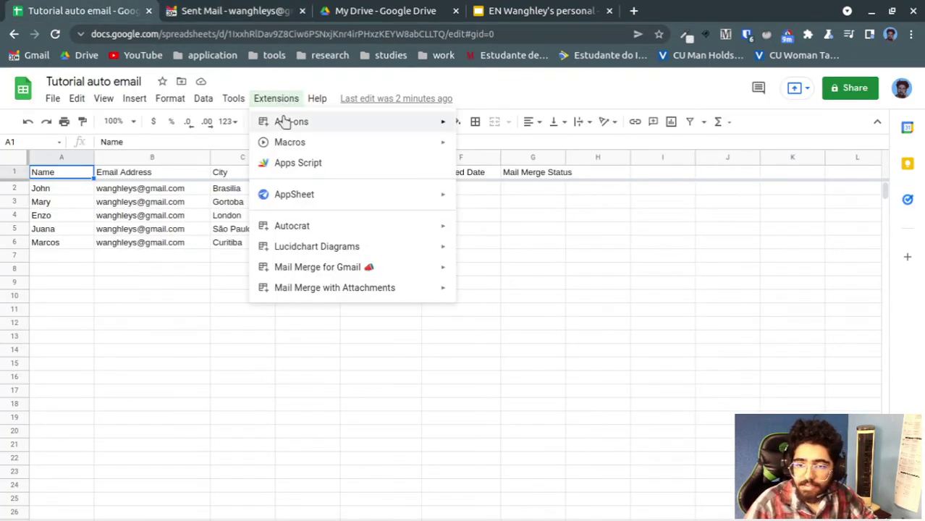
click(276, 100)
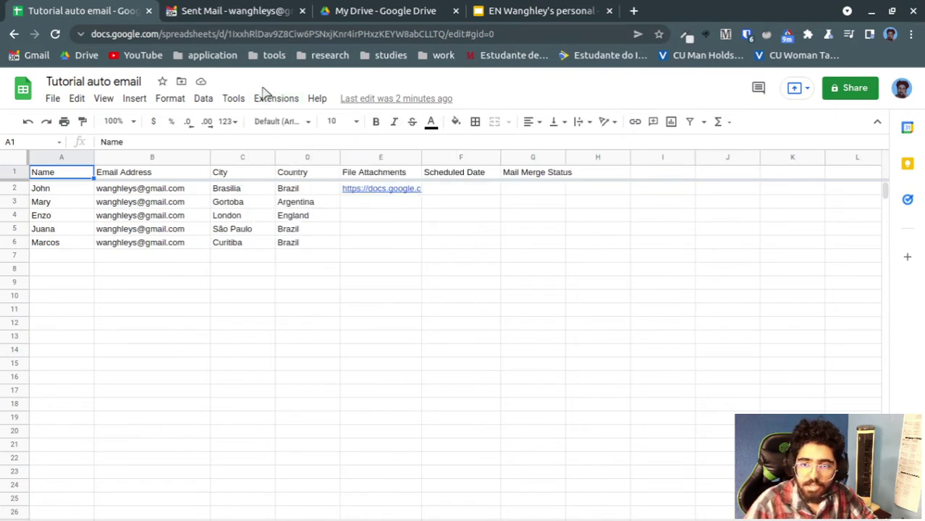
click(272, 97)
mouse_move(339, 293)
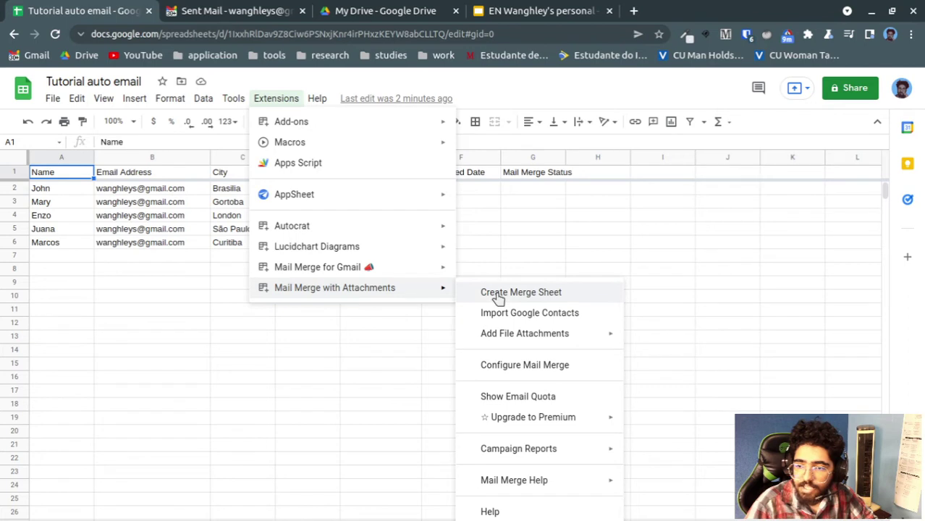
click(522, 370)
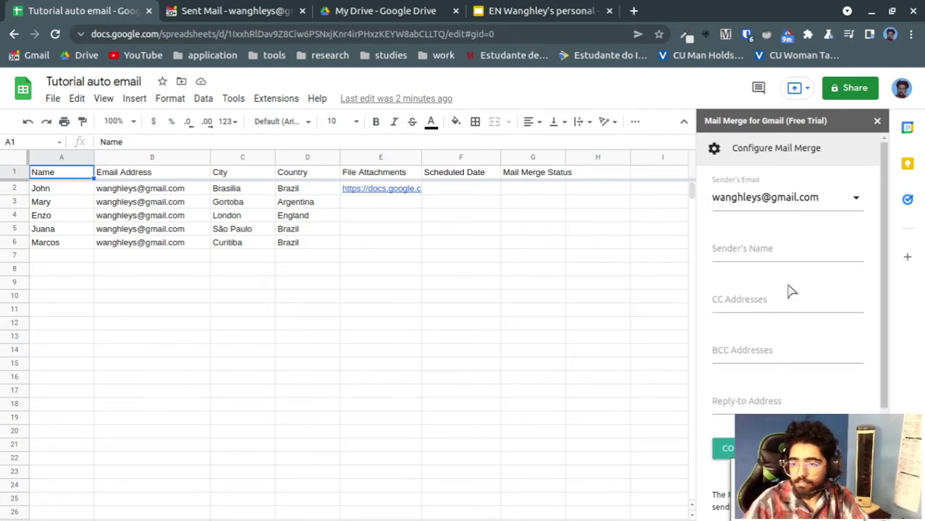
scroll(789, 288, down, 2)
scroll(789, 286, up, 2)
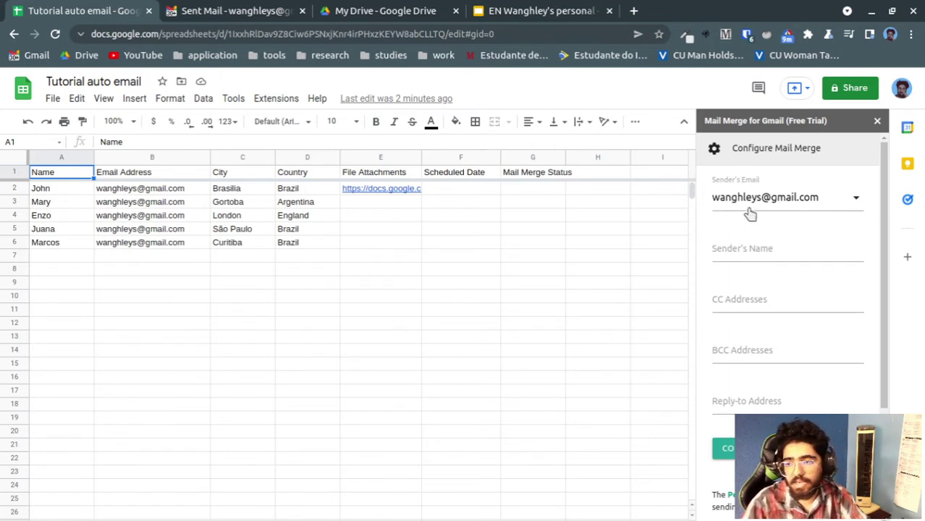
click(791, 200)
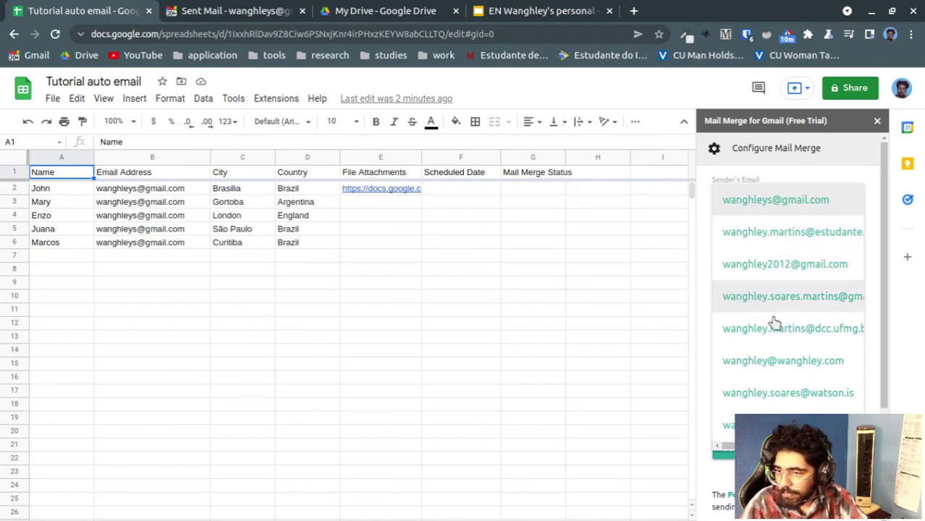
click(758, 393)
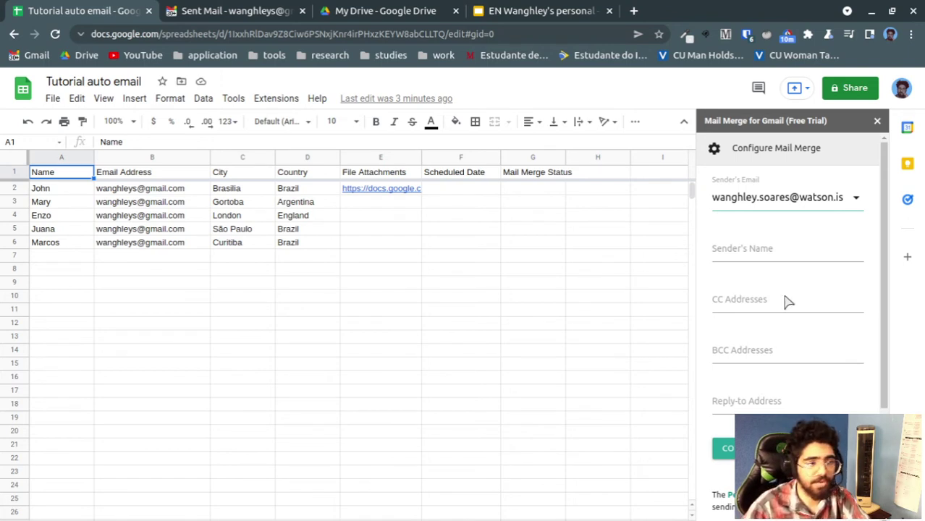
Fill in the sender's name and type the reply-to e-mail address
click(778, 251)
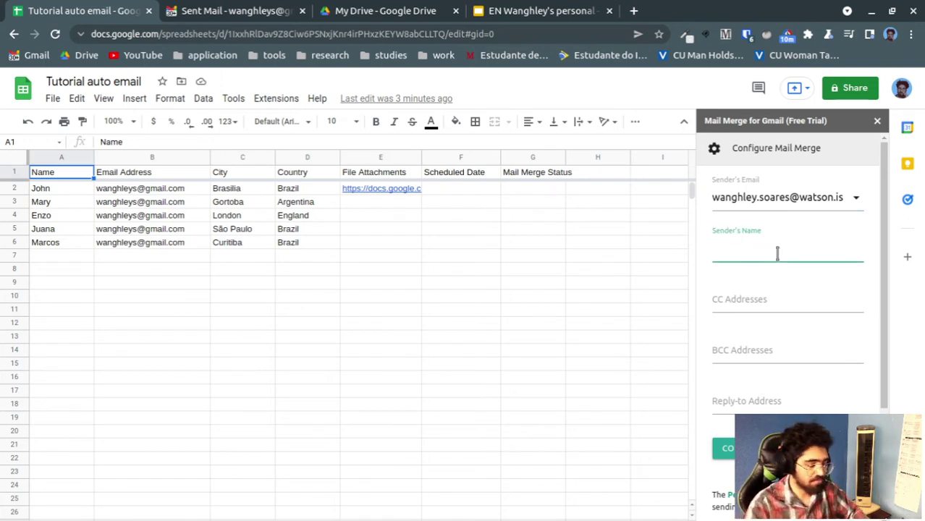
text(Wanghle)
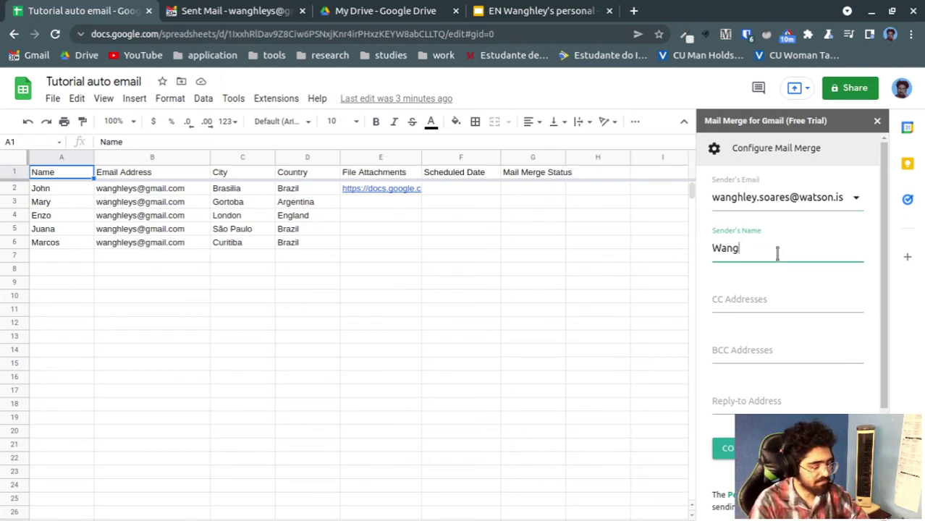
key(BackSpace)
key(BackSpace)
text(g)
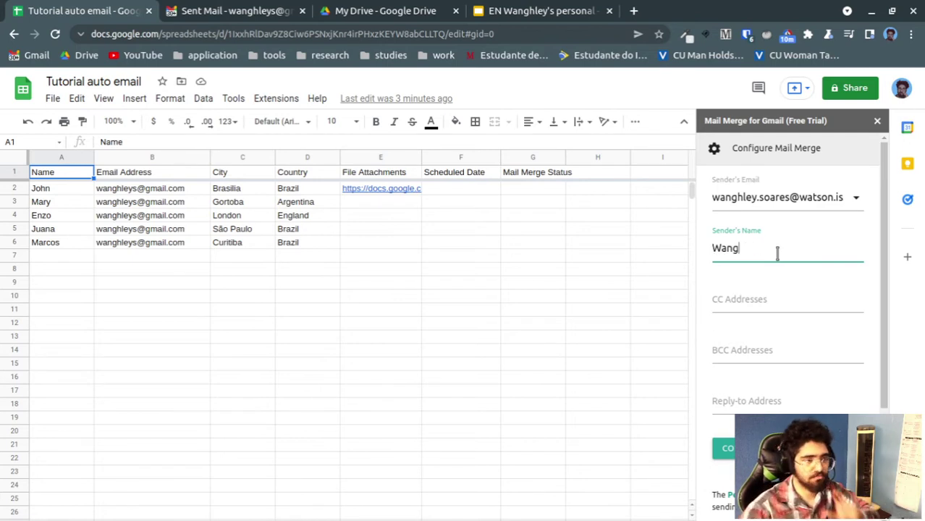
scroll(777, 252, down, 2)
click(792, 296)
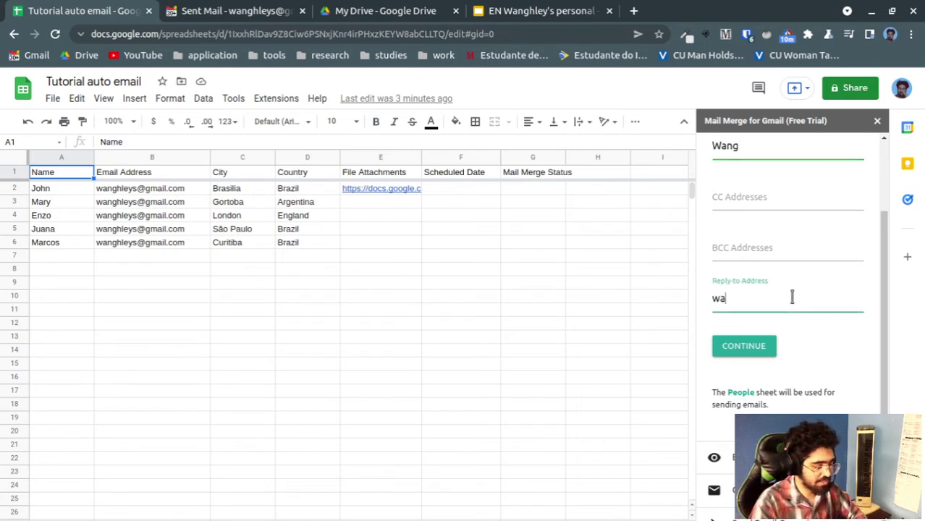
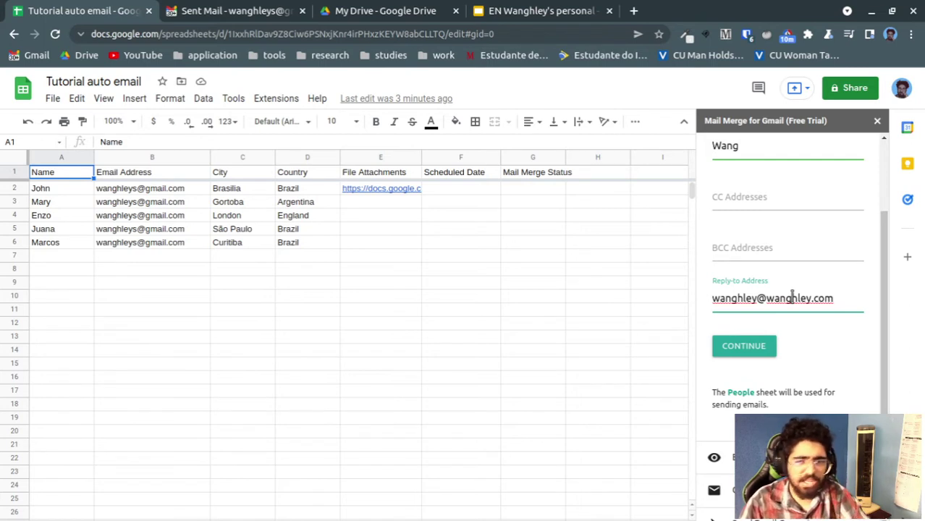
Leave premium email tracking and branding removal unticked and continue to template selection
click(757, 346)
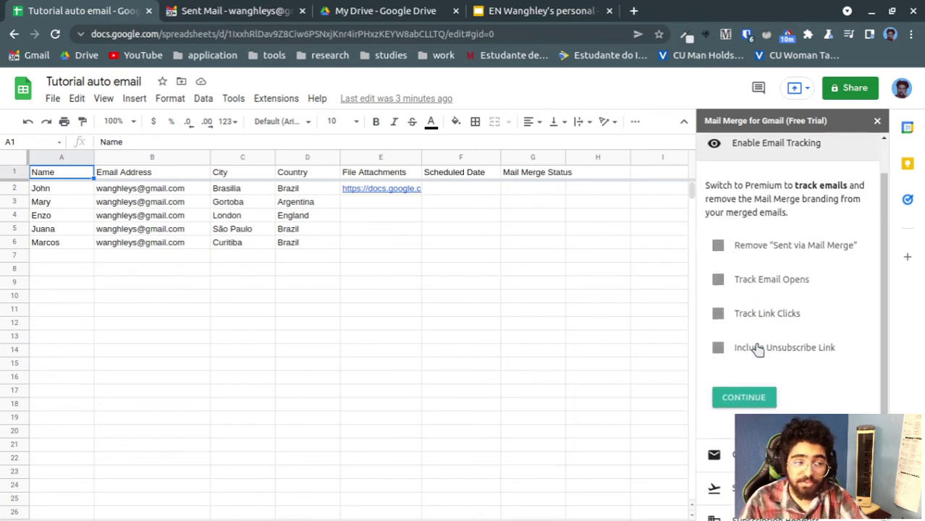
scroll(761, 346, up, 1)
scroll(761, 347, down, 2)
scroll(773, 336, up, 2)
scroll(775, 334, down, 2)
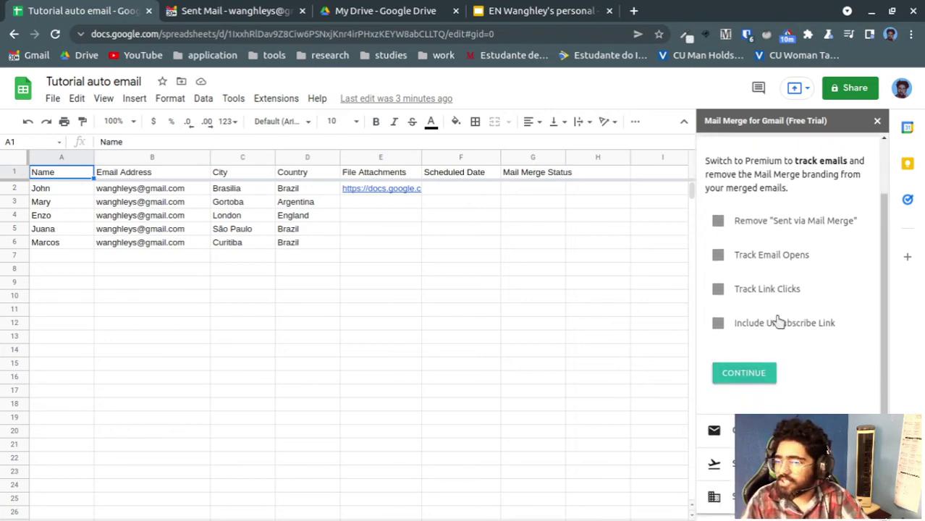
scroll(779, 320, up, 2)
drag(776, 227, 805, 229)
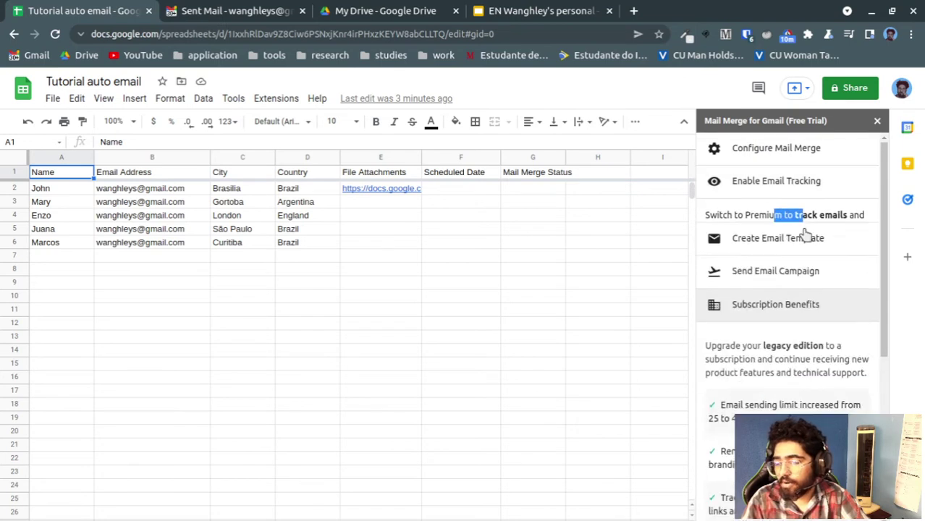
click(776, 183)
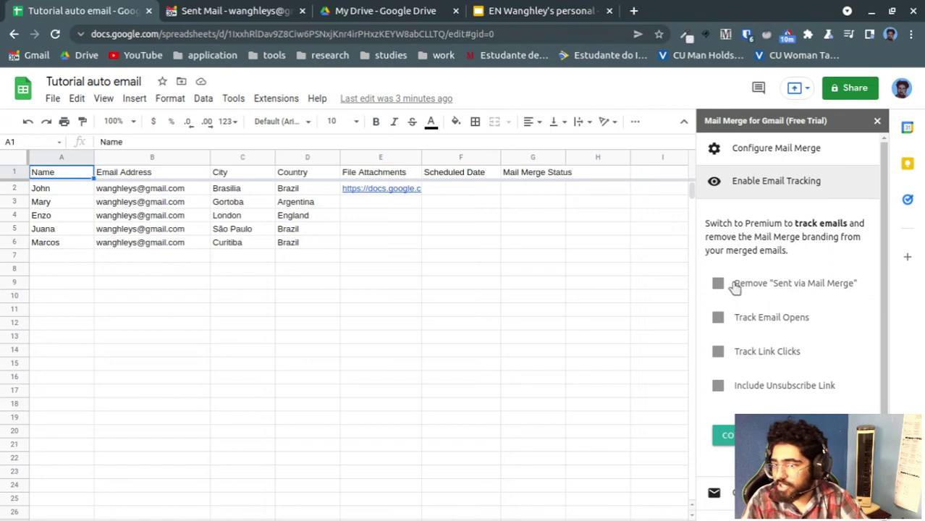
click(723, 289)
click(756, 187)
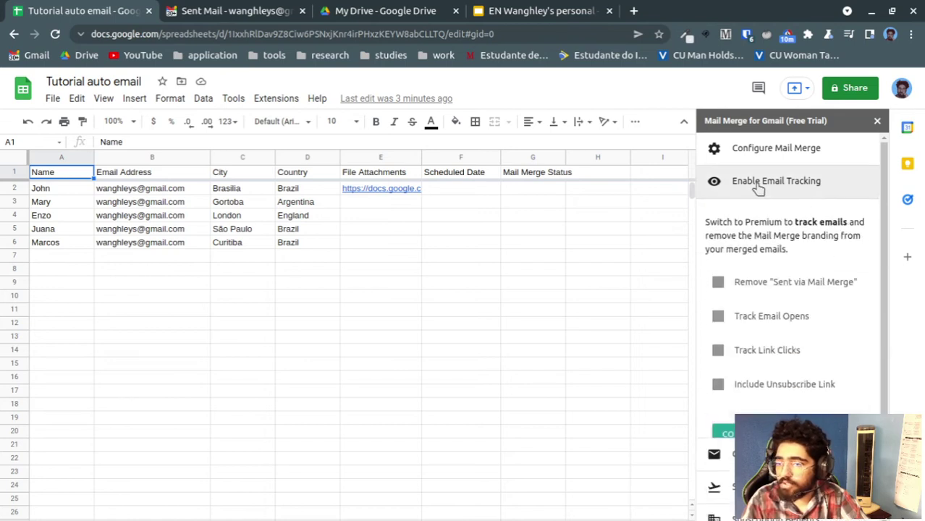
scroll(772, 362, down, 2)
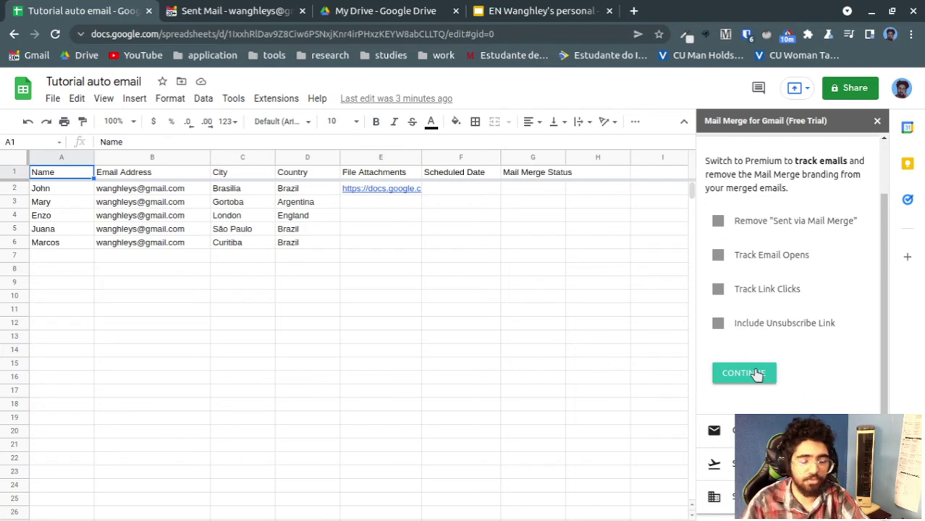
click(757, 374)
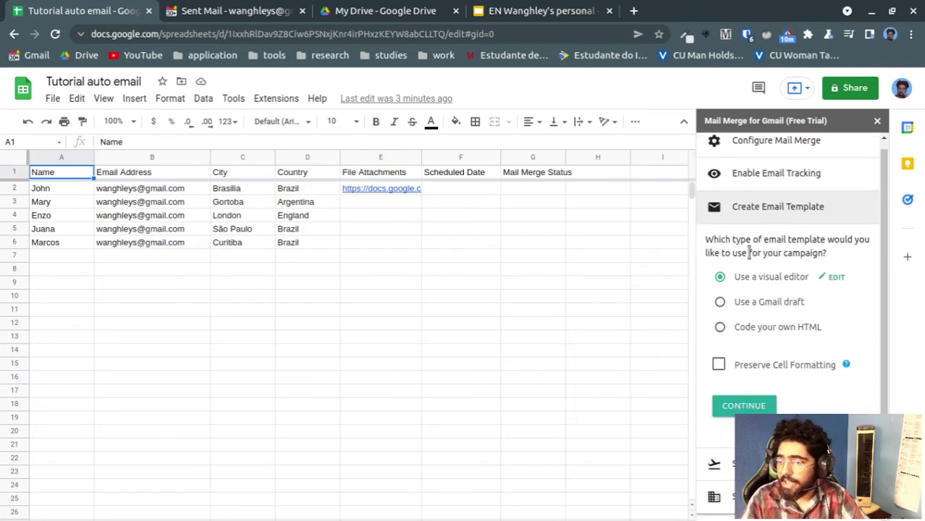
Save the Gmail draft '{{Name}}, welcome to my network!' as the template and continue
click(772, 306)
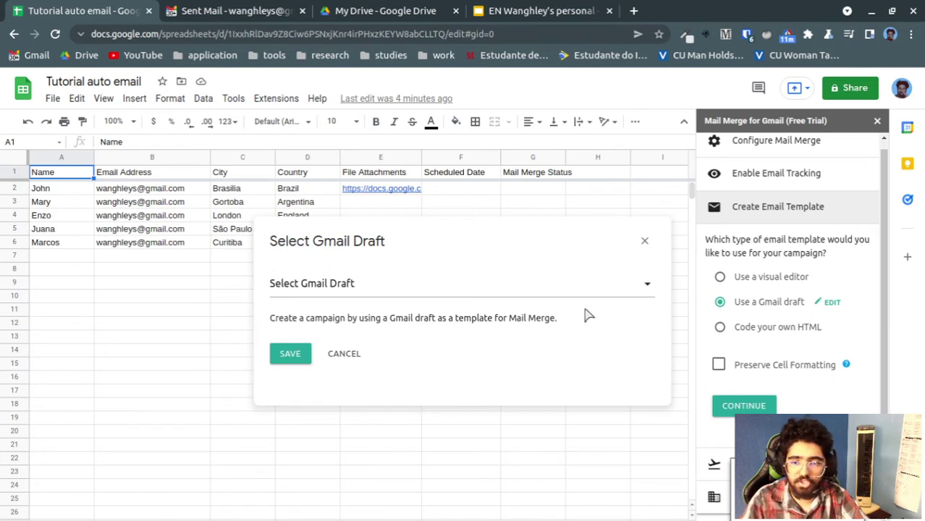
click(527, 285)
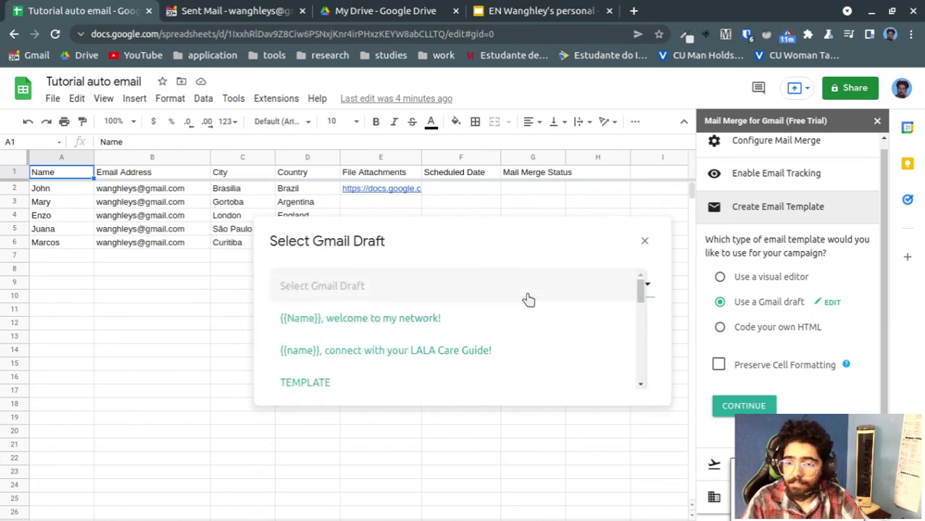
click(380, 326)
click(293, 353)
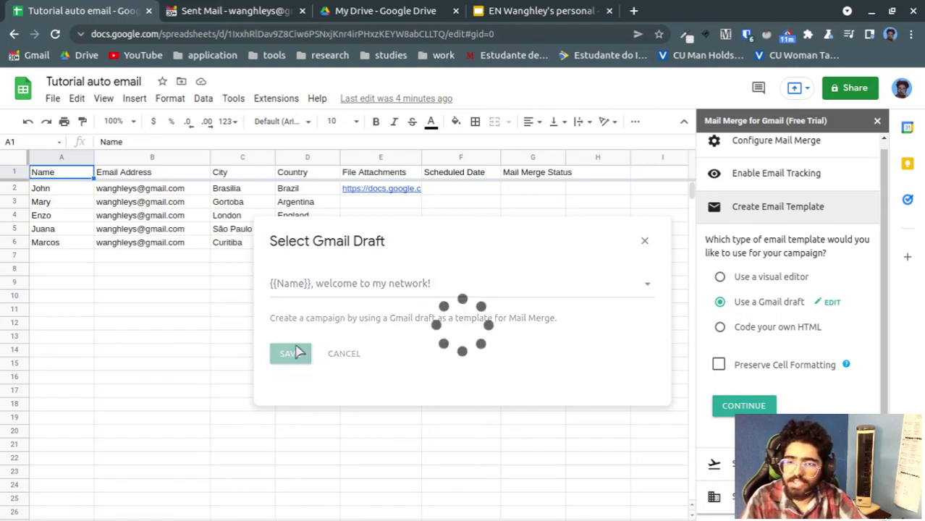
click(738, 406)
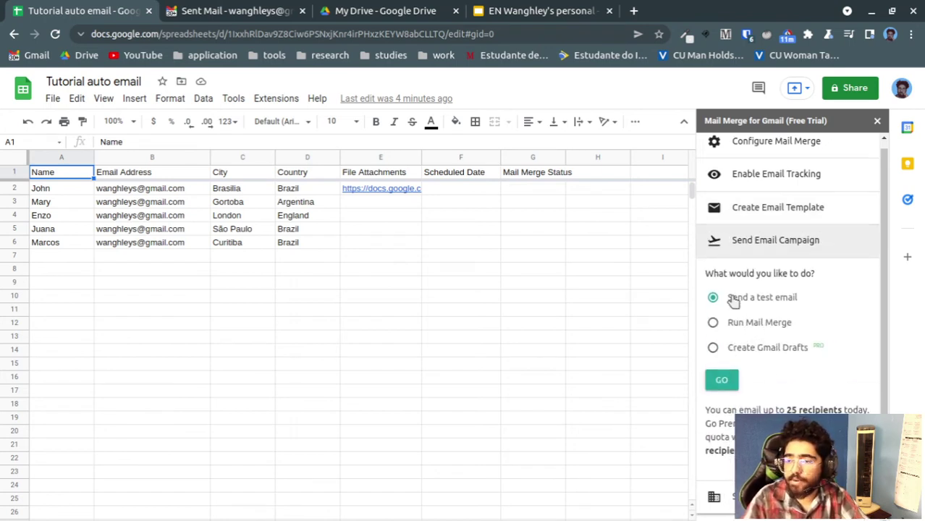
Send a Mail Merge test email with GO, then bring up the Gmail tab
scroll(754, 323, up, 1)
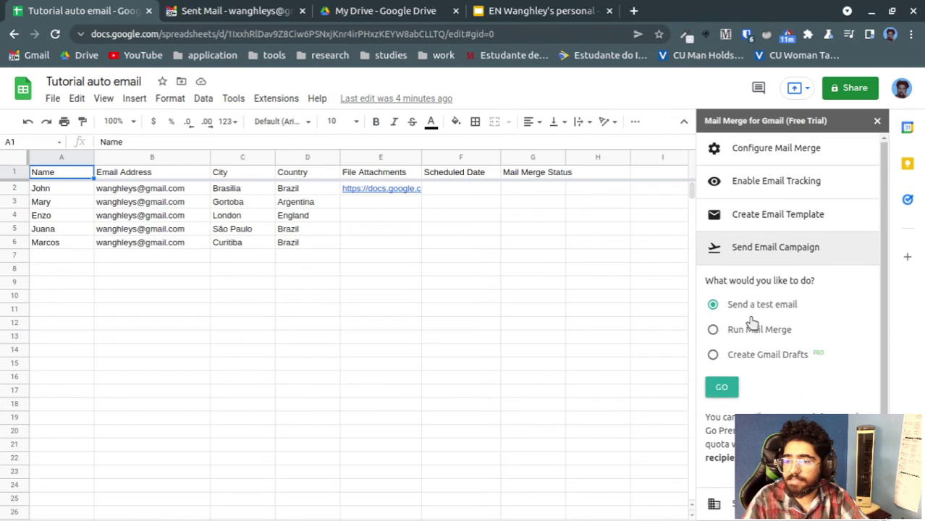
click(724, 390)
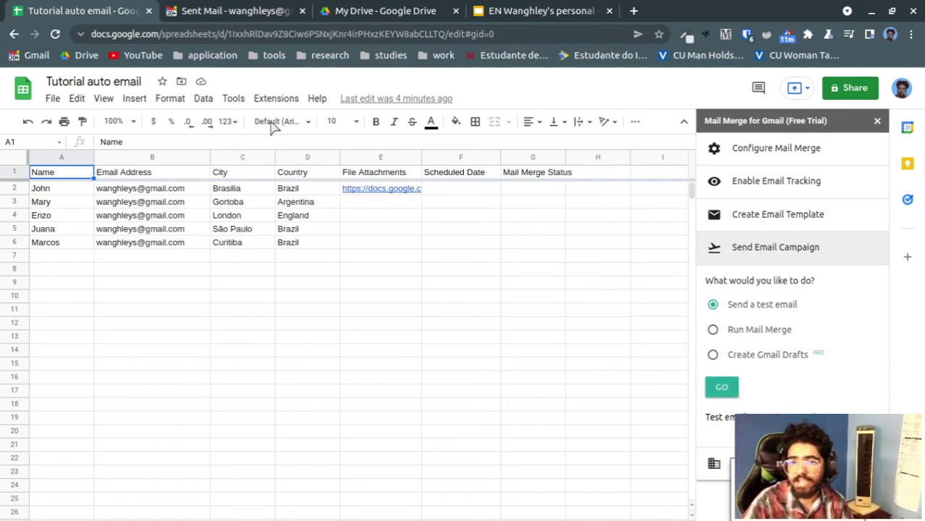
click(231, 11)
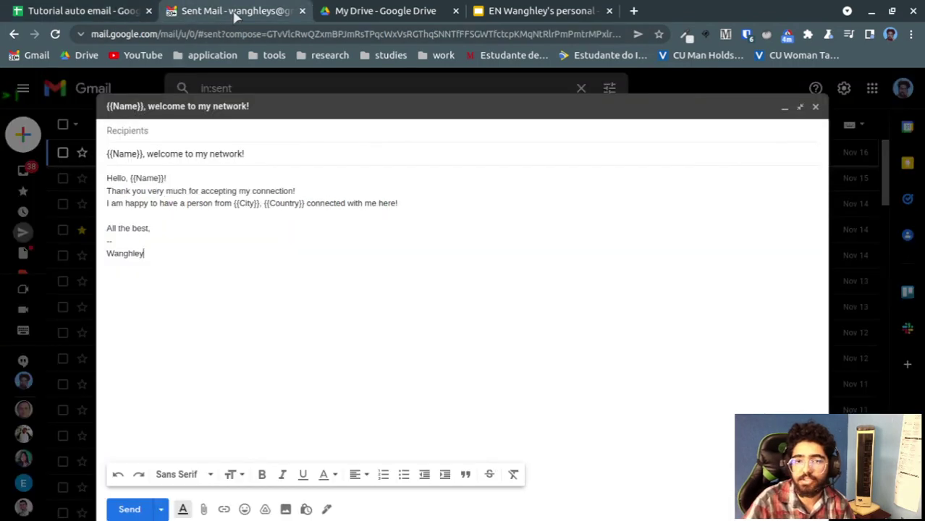
Open the [Test Email] message in Sent and compare its merged name John with cell A2
click(798, 107)
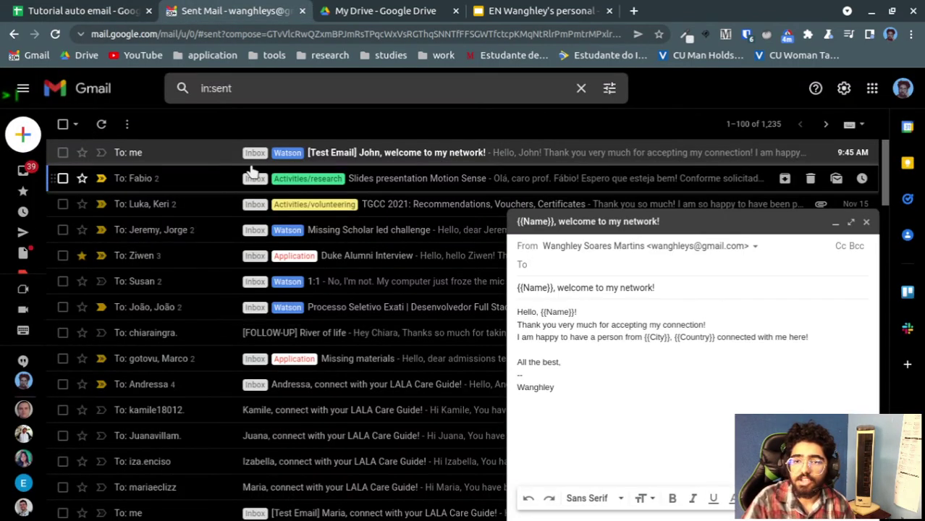
click(221, 154)
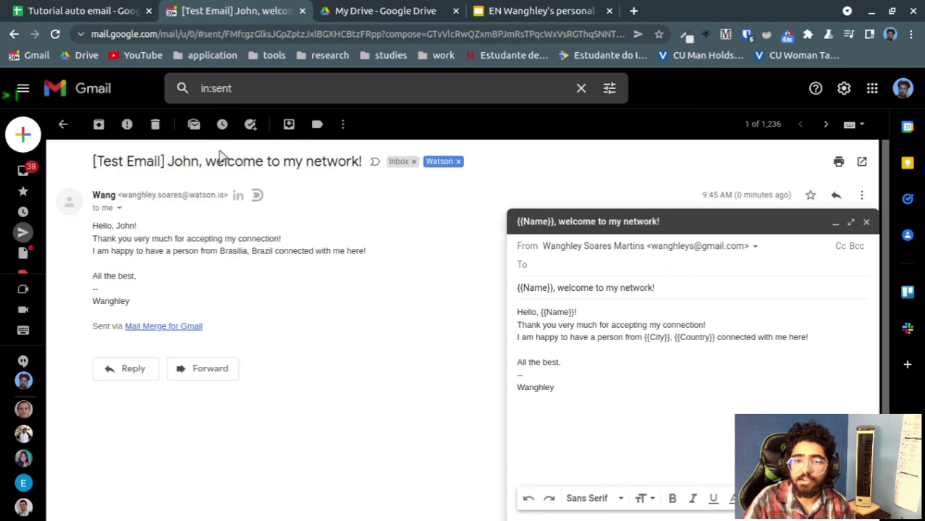
double_click(183, 161)
click(83, 10)
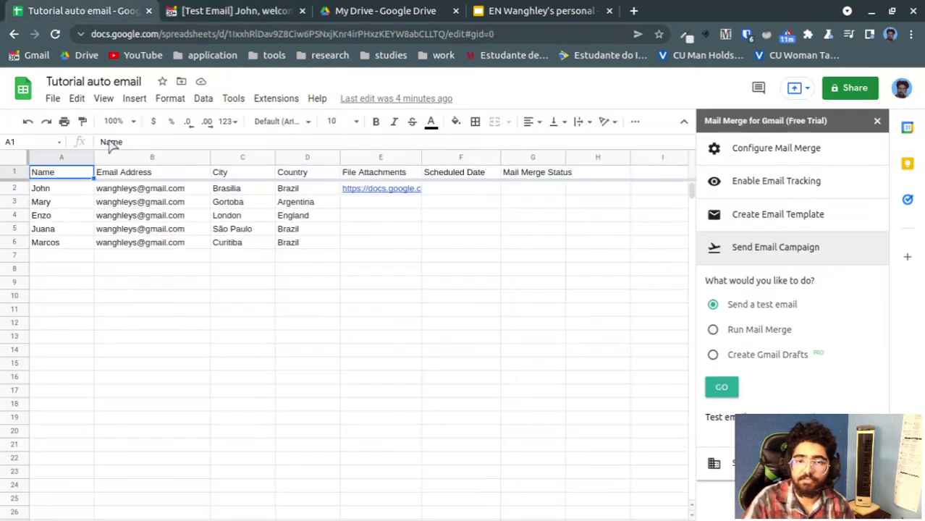
click(210, 7)
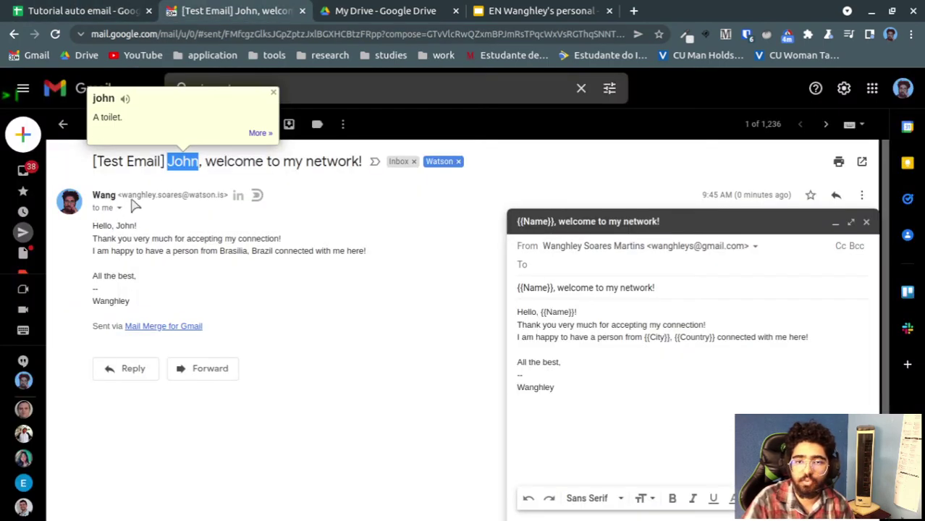
click(232, 159)
Check the email's greeting and body, confirming the merged city Brasilia matches the City column
drag(199, 161, 327, 160)
click(121, 237)
drag(164, 241, 267, 242)
drag(167, 250, 200, 250)
double_click(233, 250)
click(80, 11)
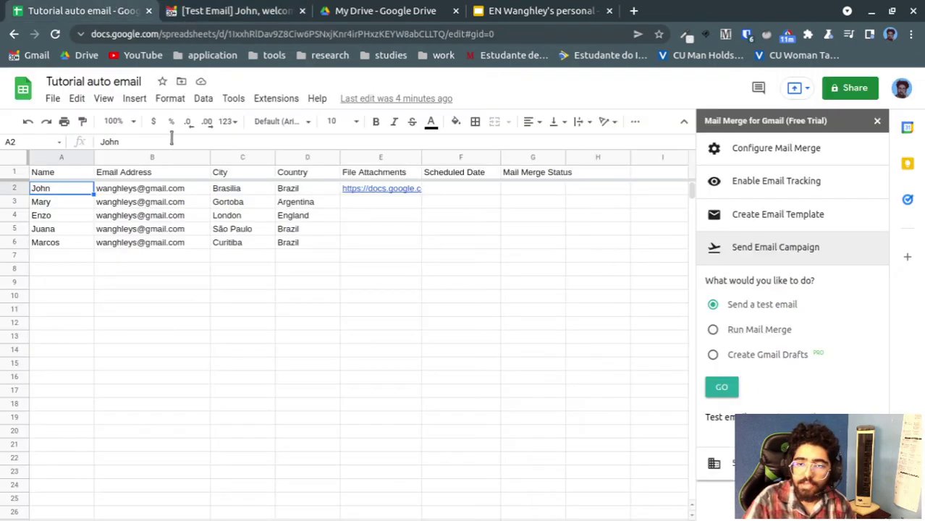
click(221, 191)
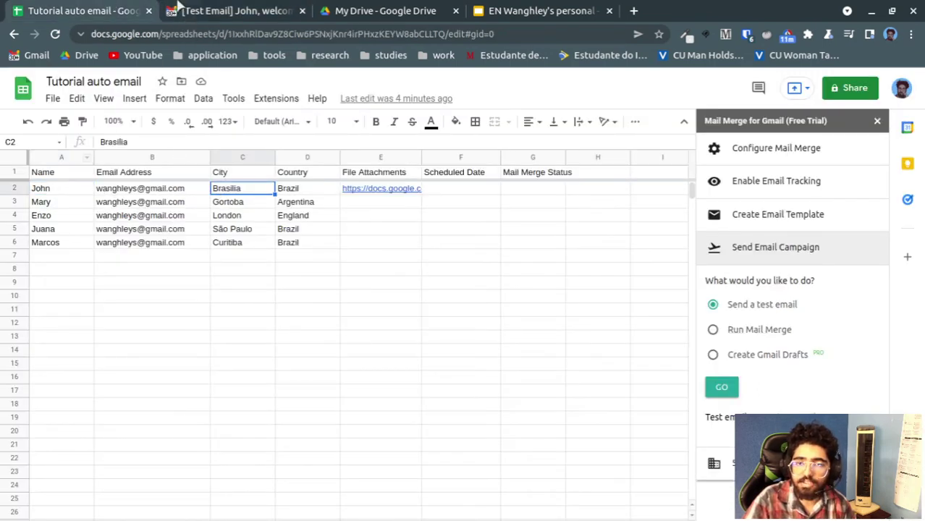
click(217, 11)
Confirm the merged country Brazil matches the Country column, then return to the spreadsheet
double_click(263, 252)
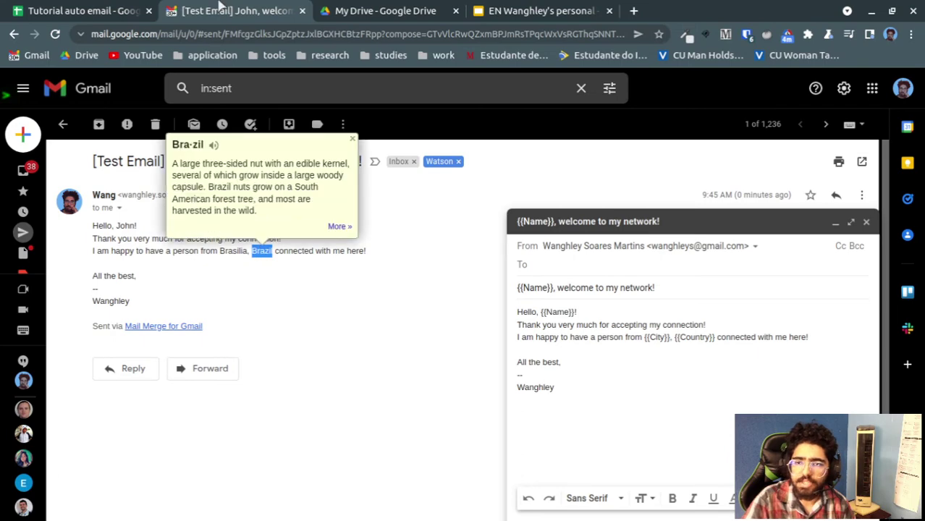
click(87, 10)
click(297, 187)
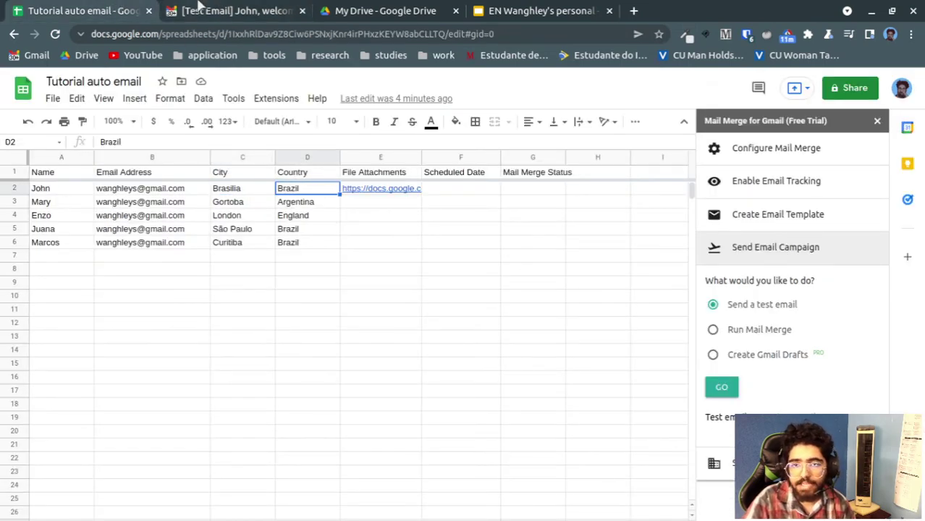
click(203, 10)
drag(303, 253, 342, 254)
click(334, 353)
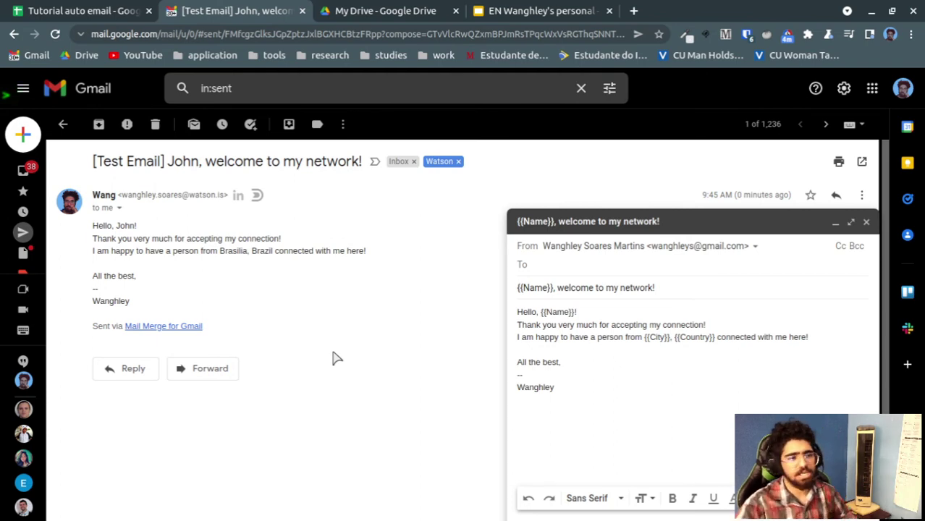
click(62, 9)
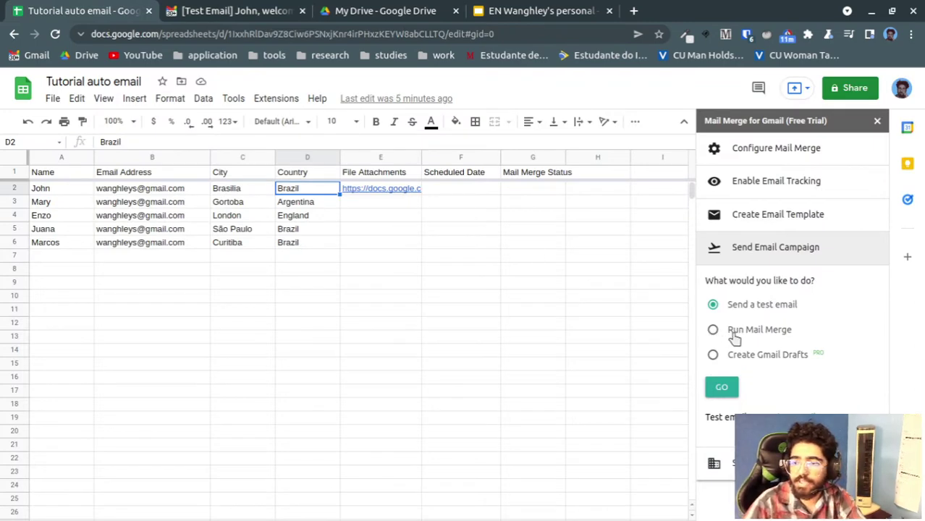
Run the mail merge and verify all five rows read MAIL SENT 18-Nov-21 9:45 AM
click(733, 393)
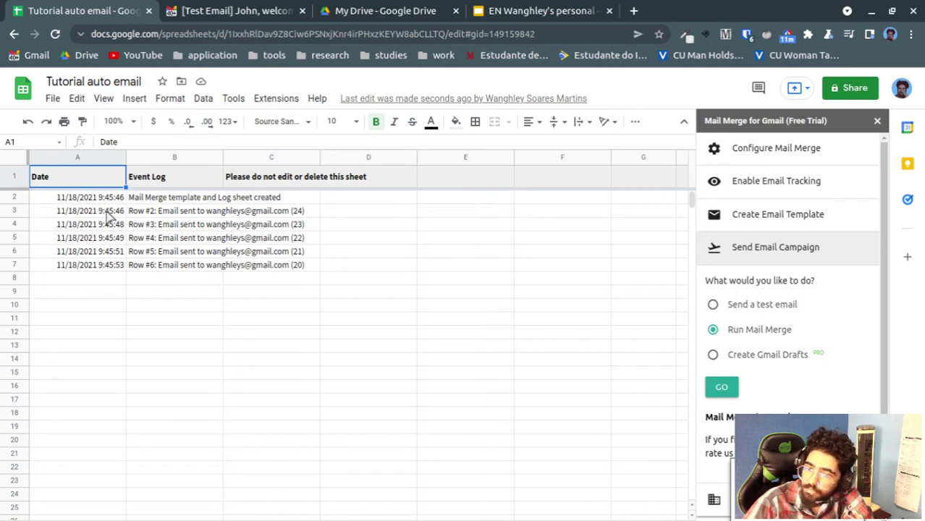
click(105, 520)
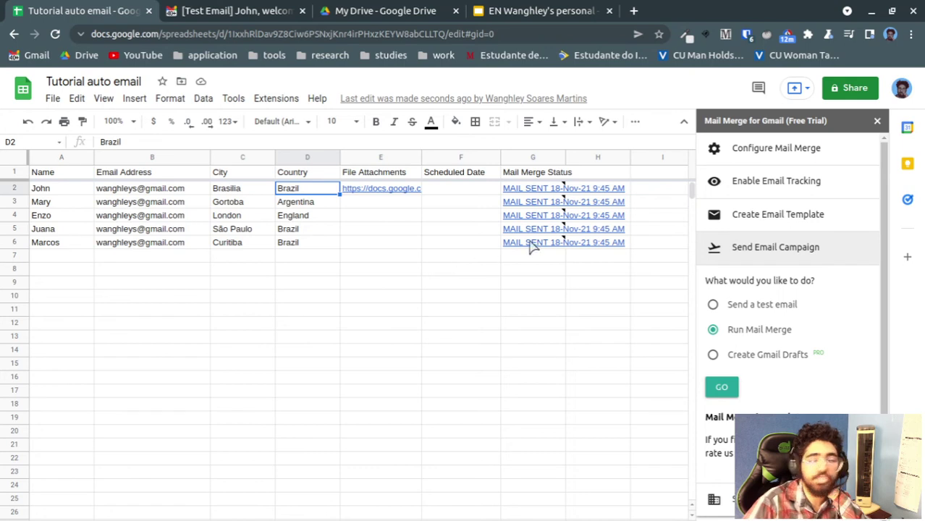
mouse_move(538, 191)
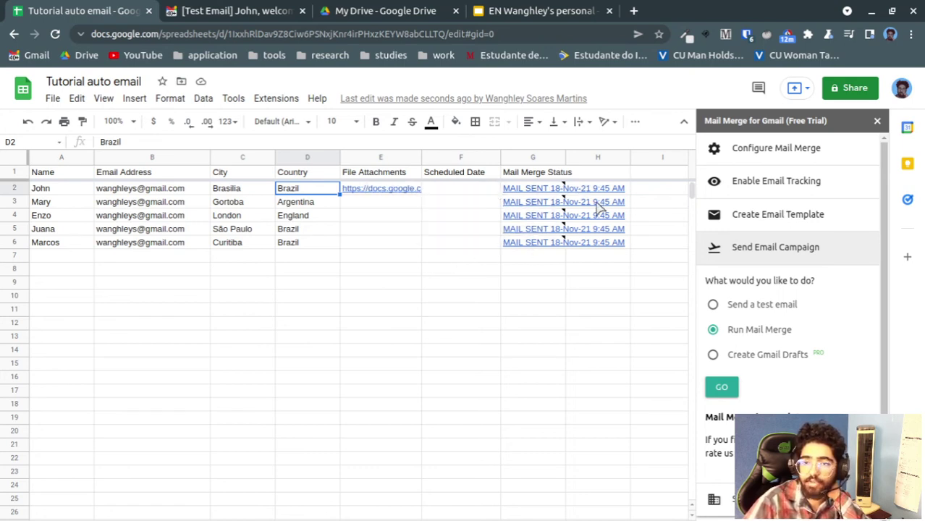
mouse_move(561, 228)
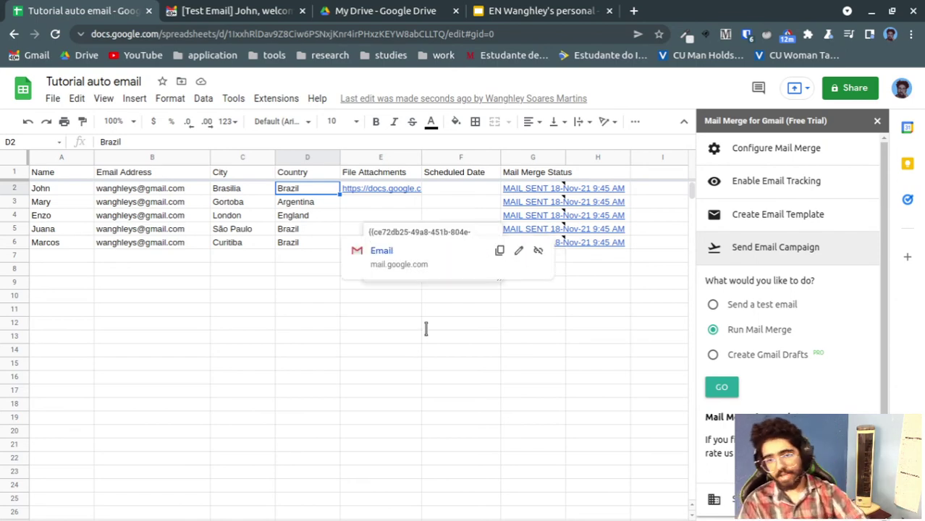
Review the five personalized welcome emails in Gmail's Sent list, then return to Tutorial auto email
click(279, 11)
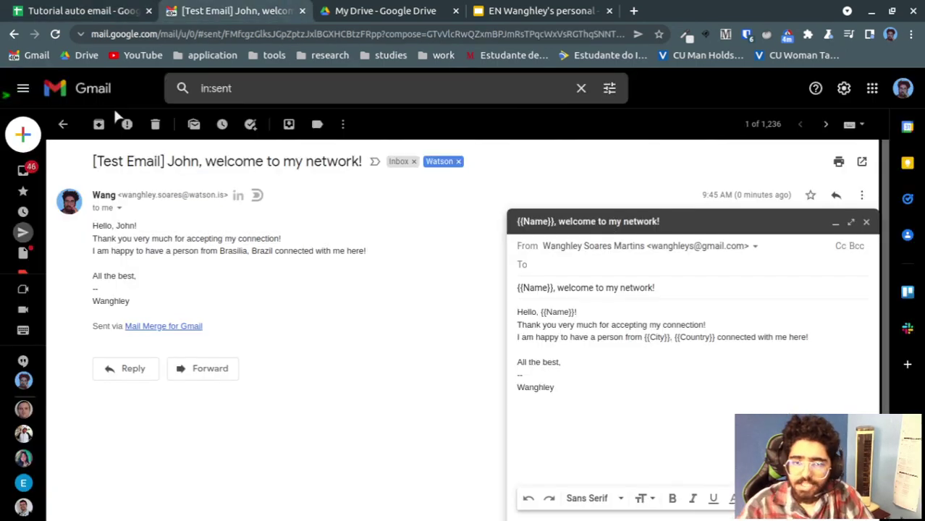
click(63, 124)
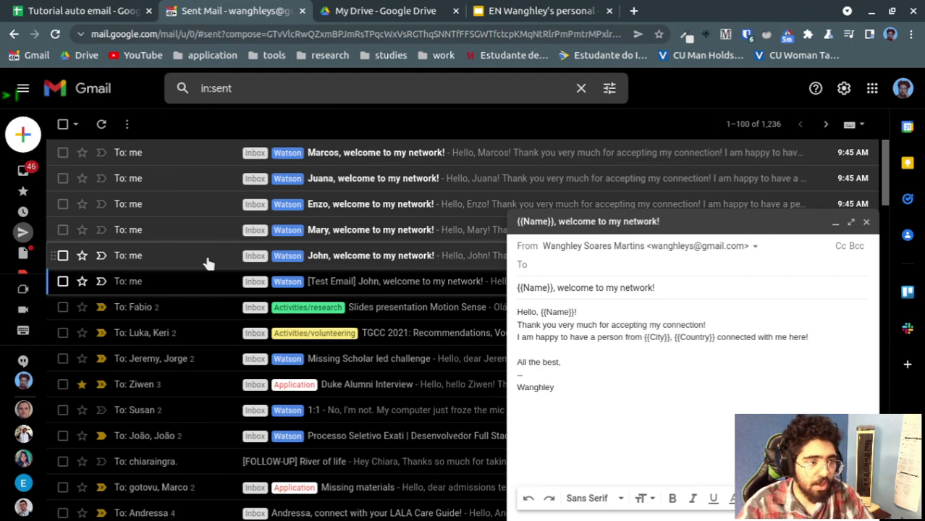
click(80, 11)
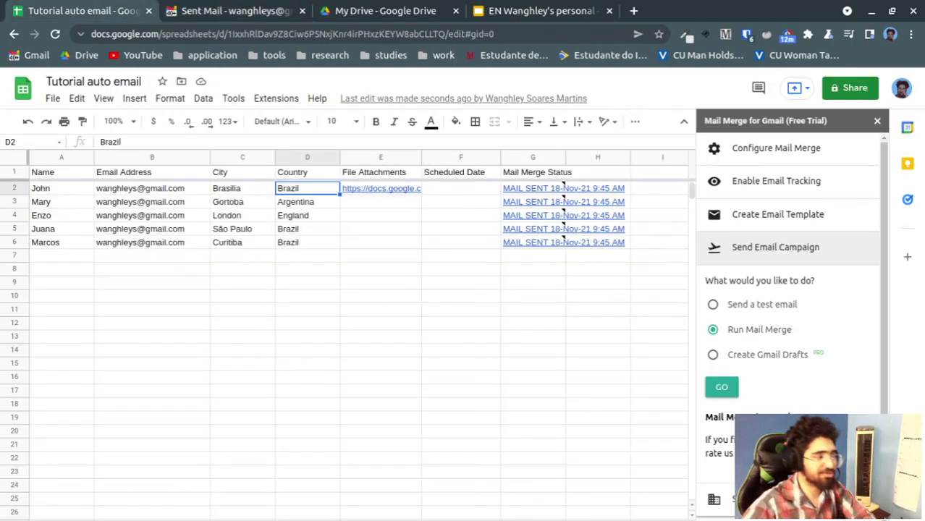